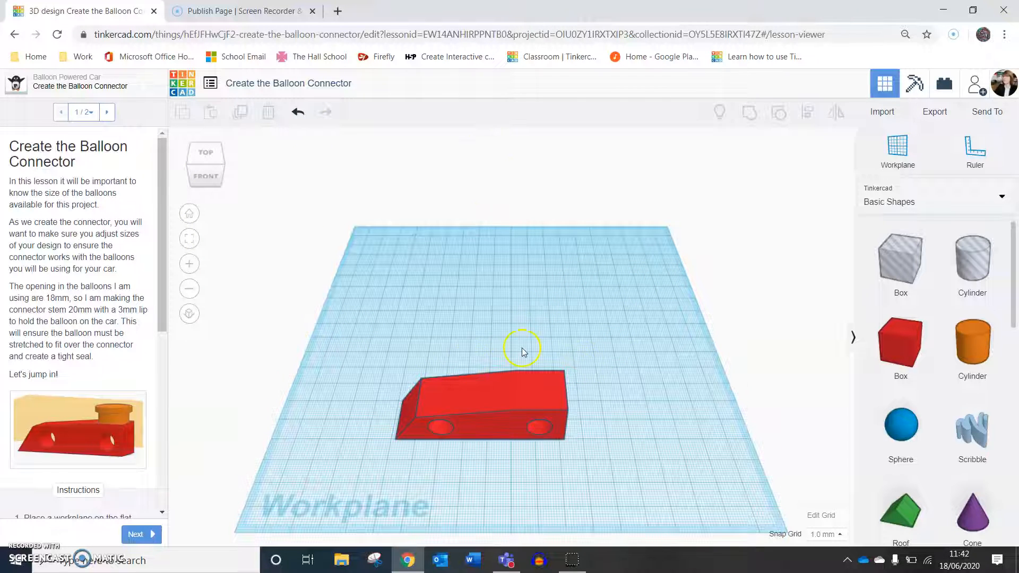
- Place a new workplane on the flat area on top of the car body, near its back
scroll(79, 420, "down", 6)
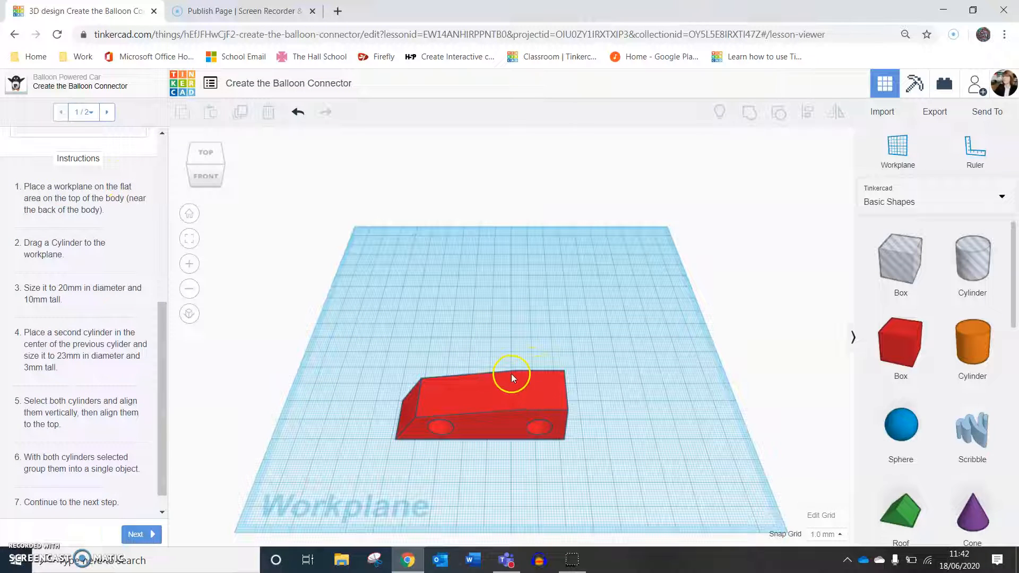
middle_click_drag(502, 412, 515, 362)
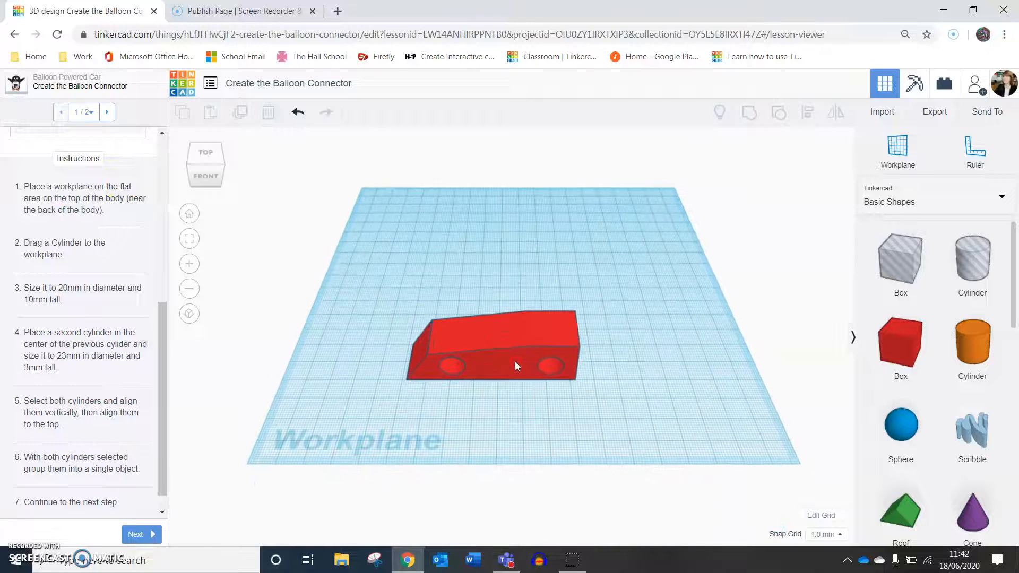
left_click_drag(207, 166, 200, 162)
scroll(455, 272, "down", 3)
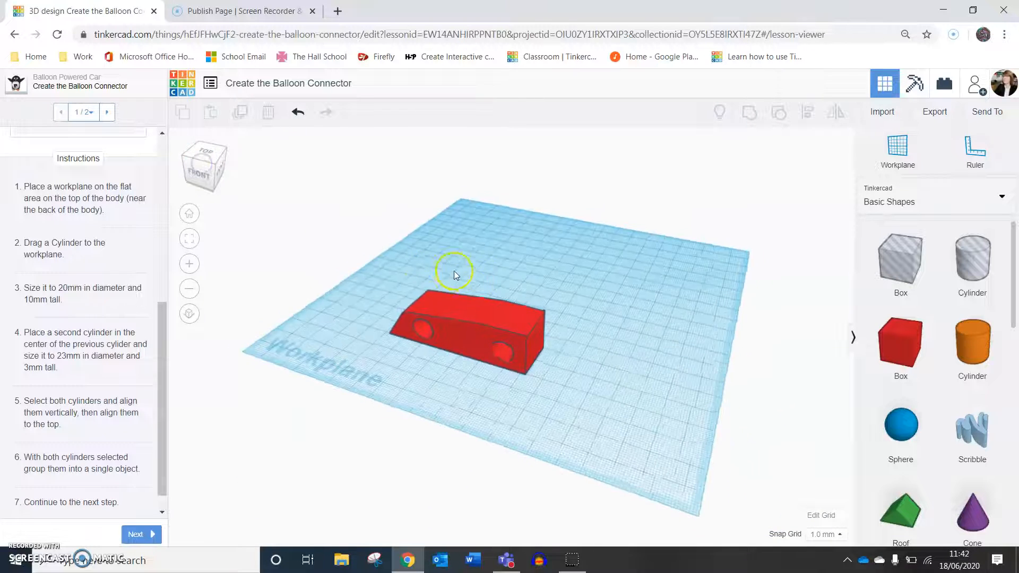
scroll(474, 323, "up", 4)
scroll(475, 325, "up", 1)
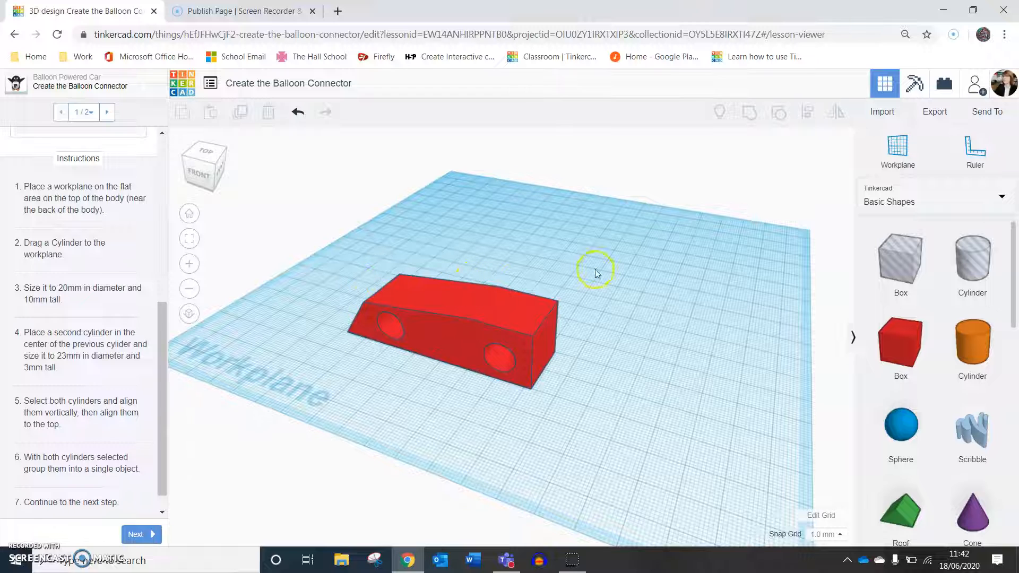
left_click(901, 159)
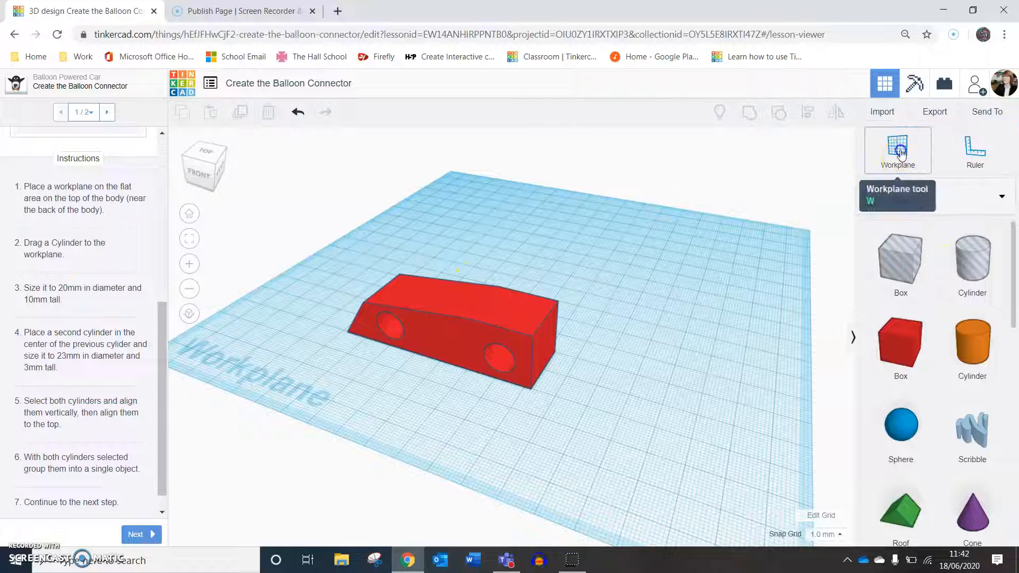
left_click(515, 310)
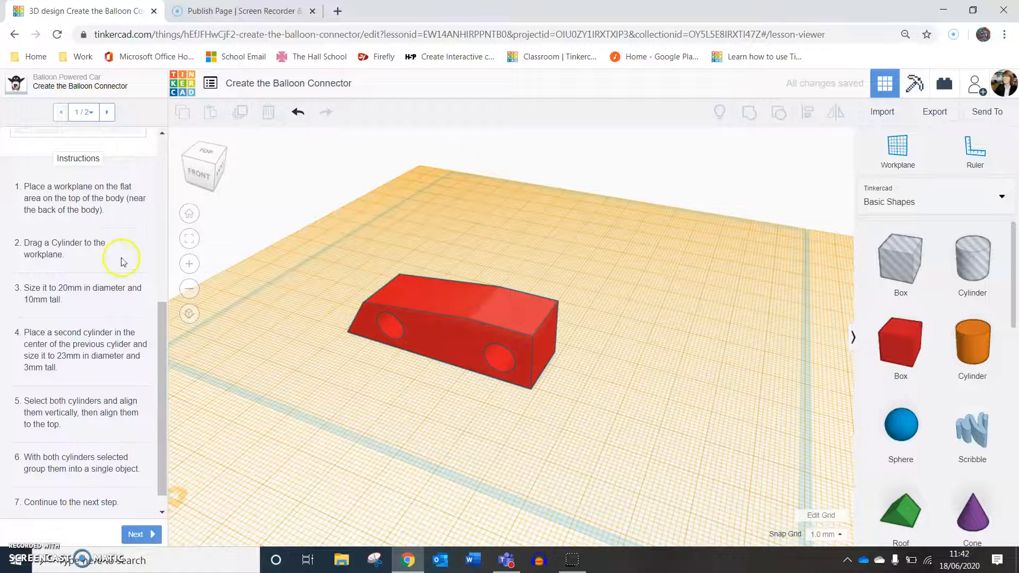
- Add a solid cylinder on the new workplane at the back end of the car body's top
left_click(203, 173)
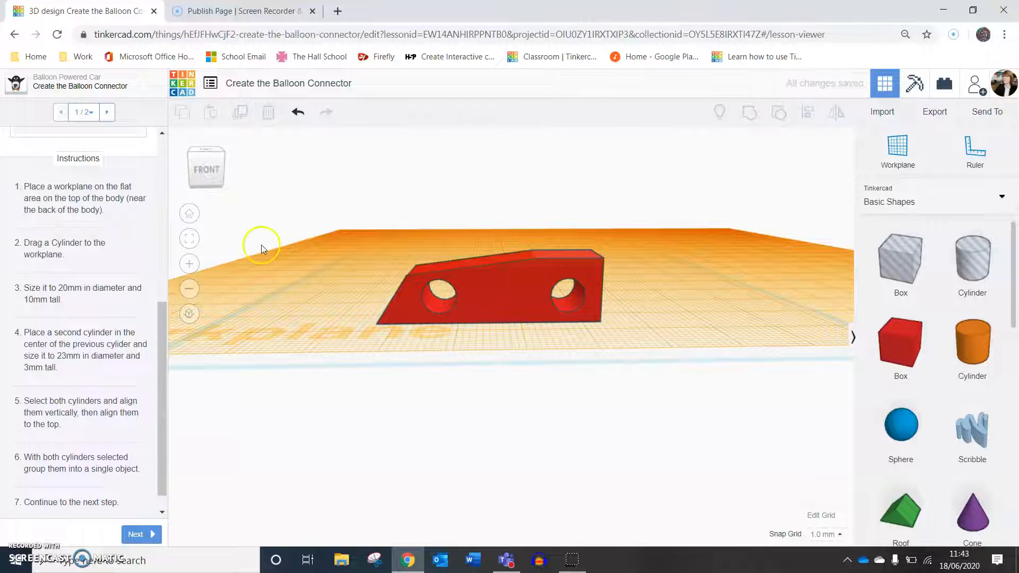
left_click(210, 168)
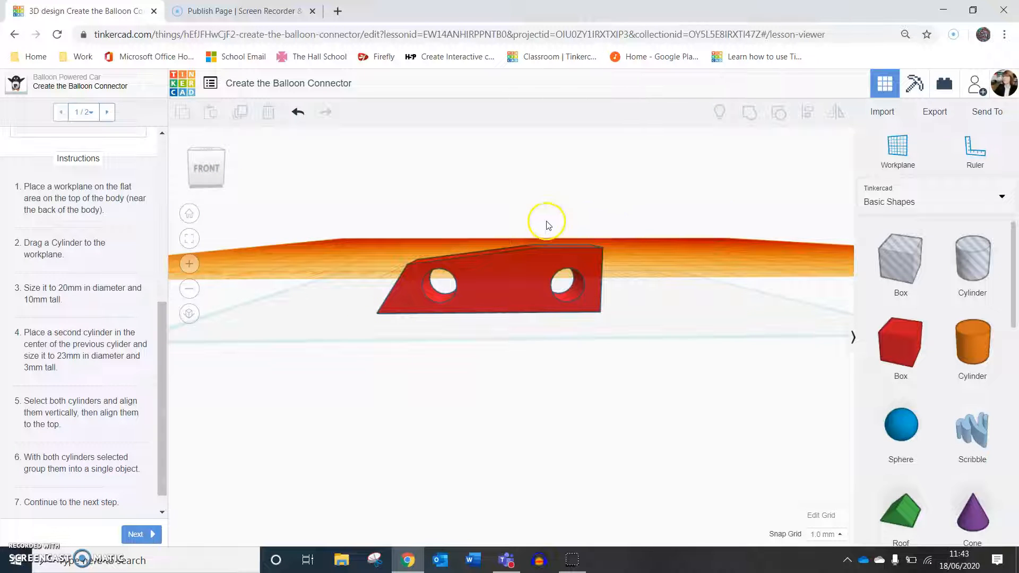
left_click(215, 171)
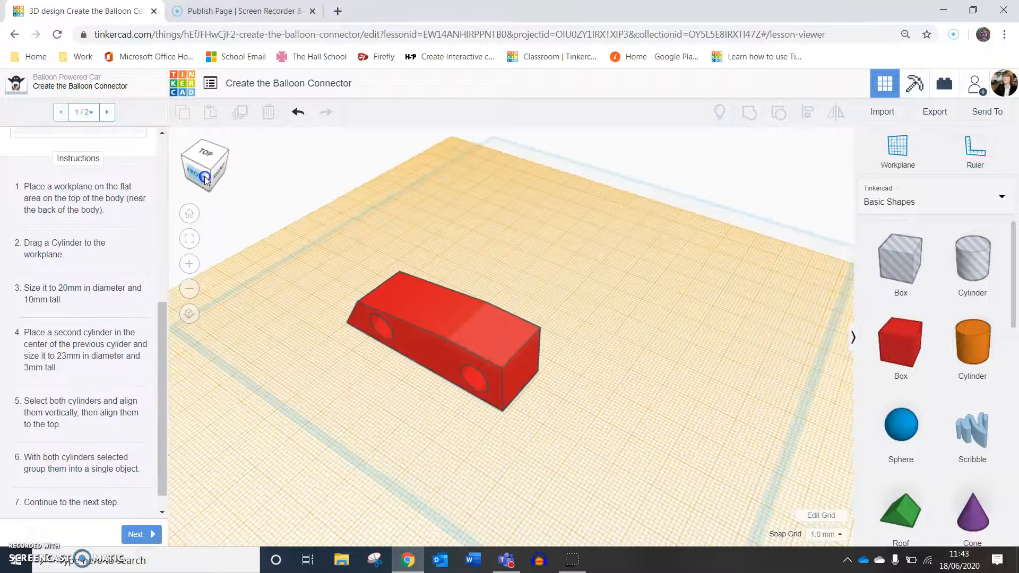
left_click(205, 176)
left_click_drag(961, 363, 470, 365)
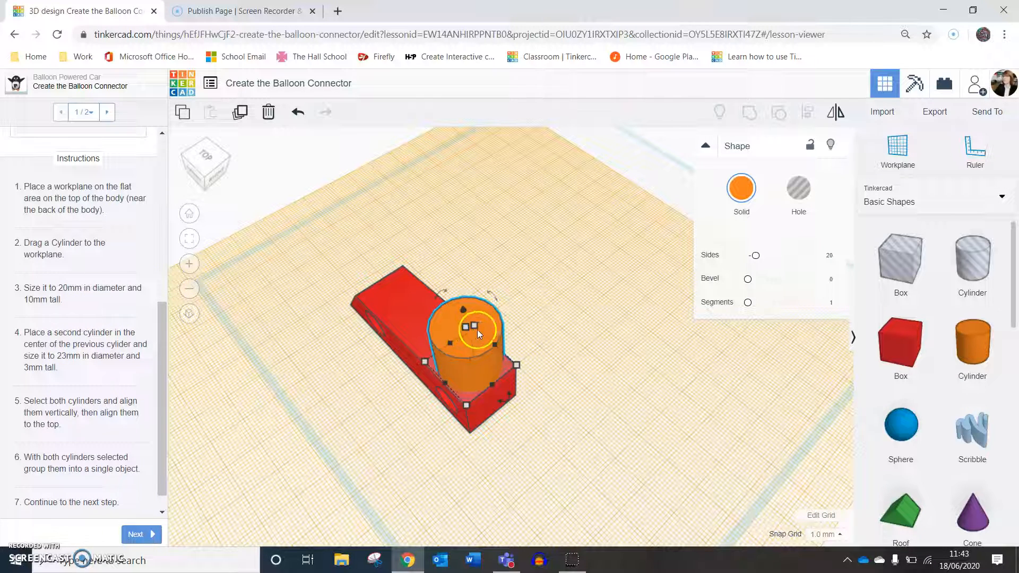
- Set the cylinder's height to 10 mm, keeping its 20 mm diameter, and deselect it
mouse_move(519, 368)
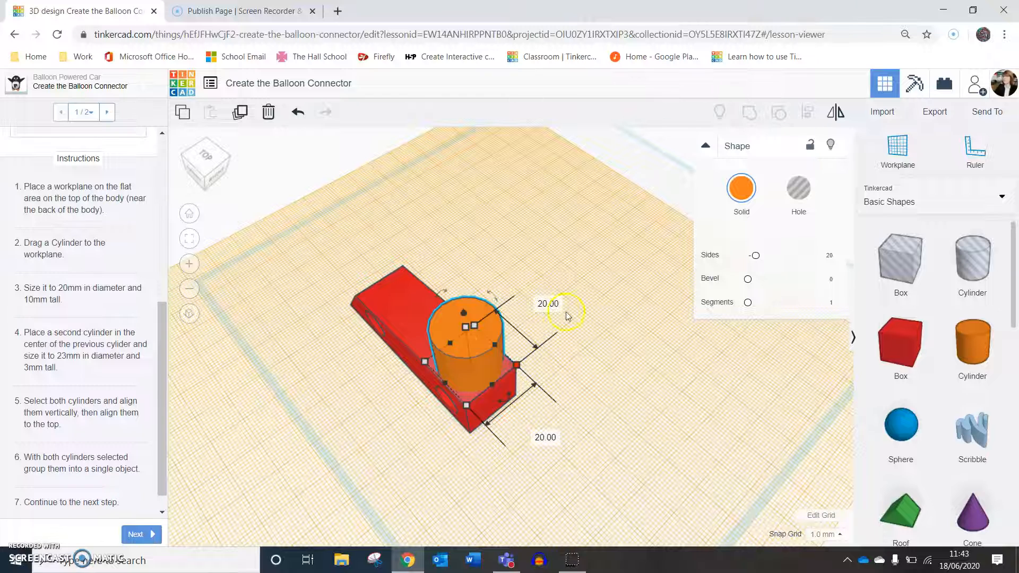
left_click_drag(466, 327, 473, 343)
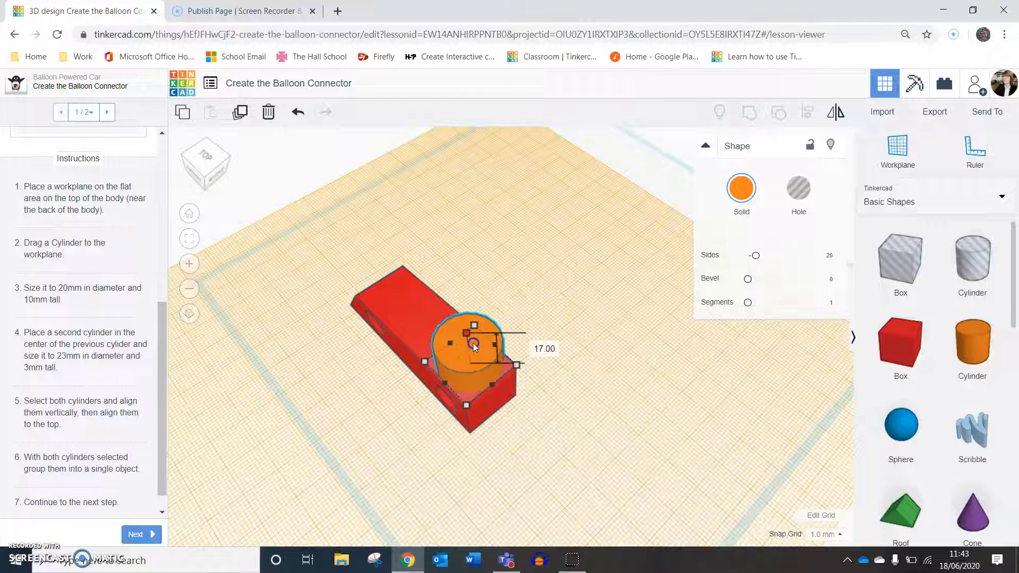
left_click(546, 355)
type("10")
key("Return")
left_click(317, 291)
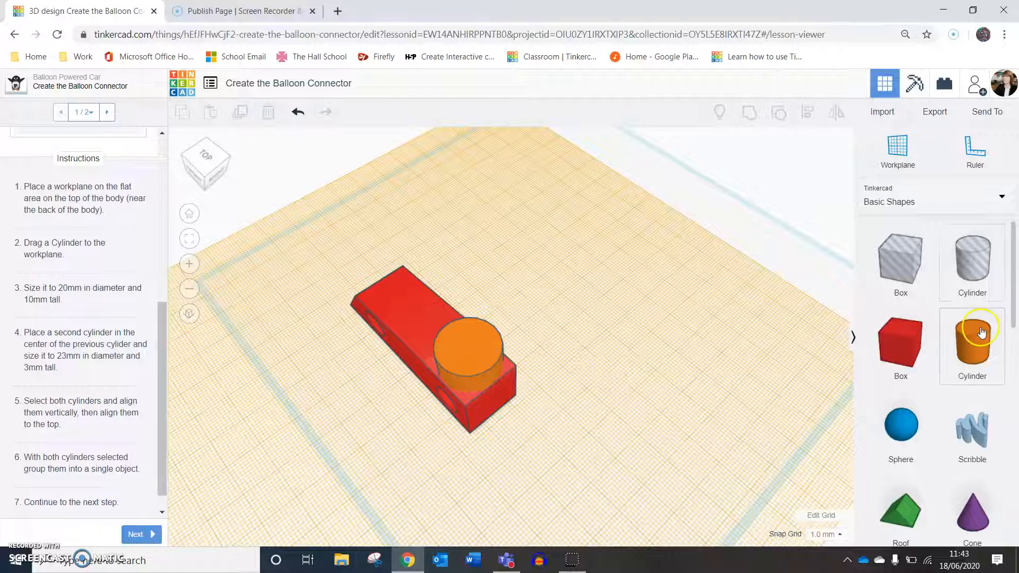
- Place a second solid cylinder over the first one on the back of the car body
scroll(63, 416, "up", 6)
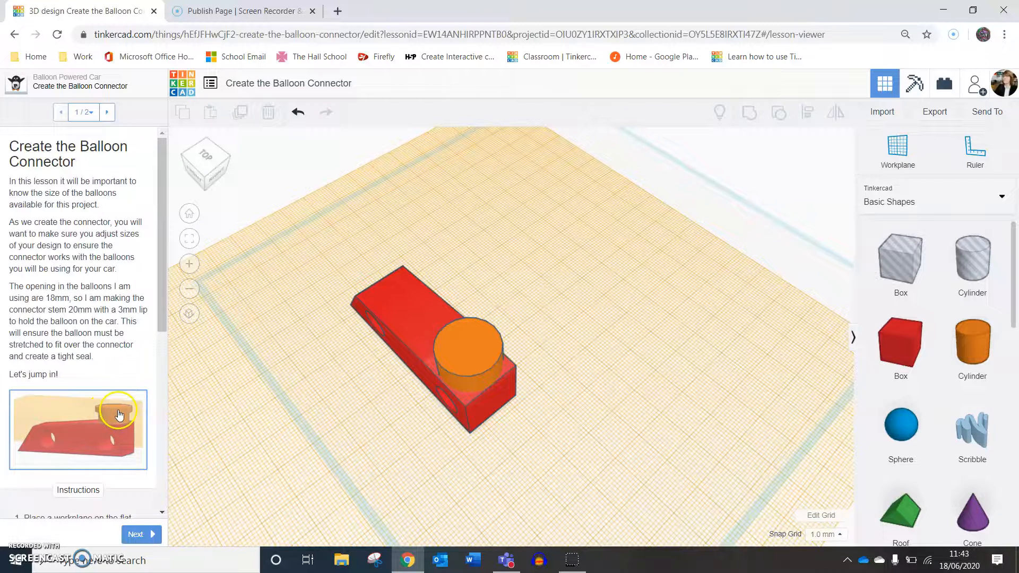
scroll(138, 415, "down", 5)
left_click_drag(972, 343, 482, 383)
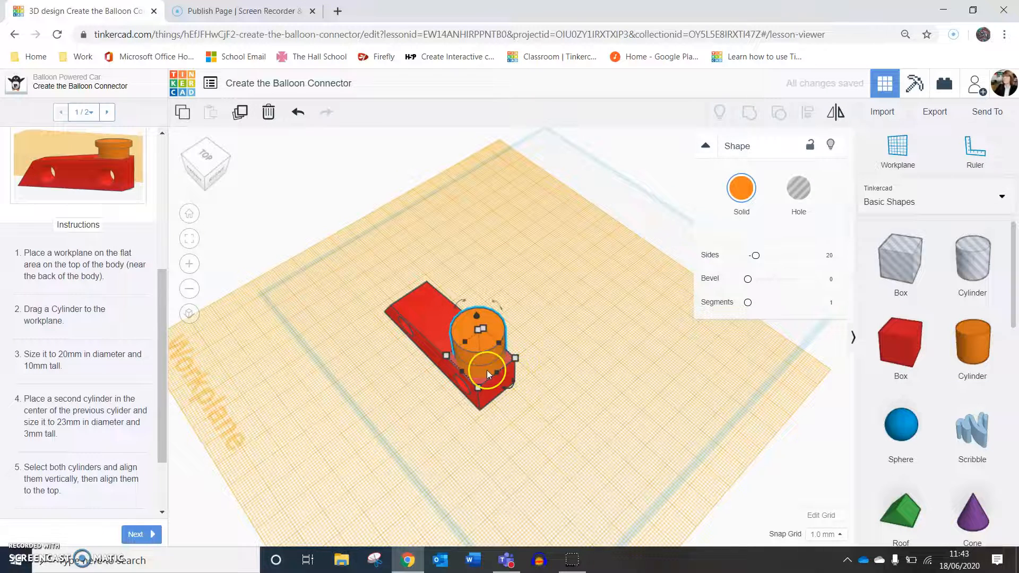
scroll(488, 374, "down", 4)
scroll(487, 374, "up", 3)
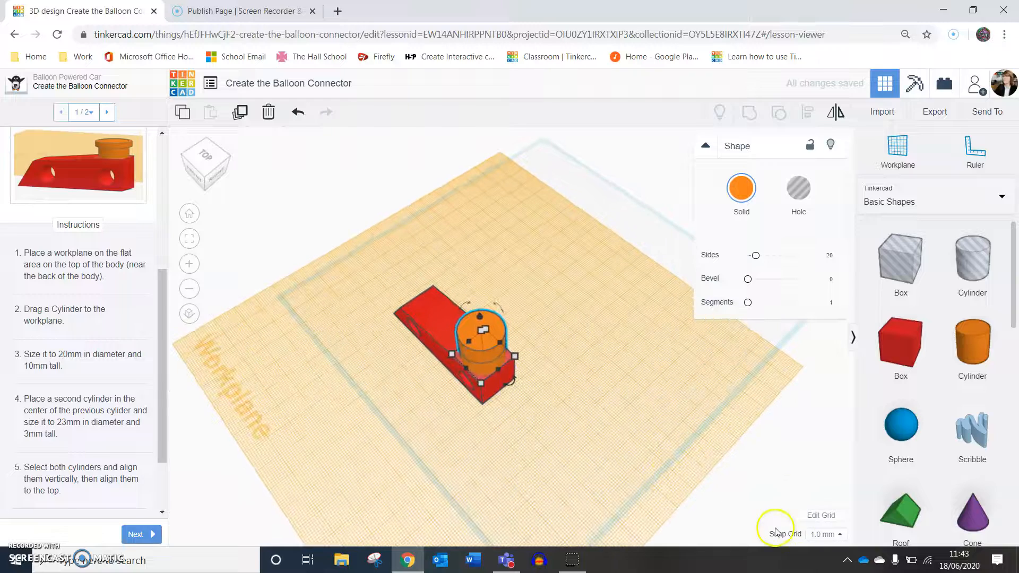
scroll(492, 355, "up", 5)
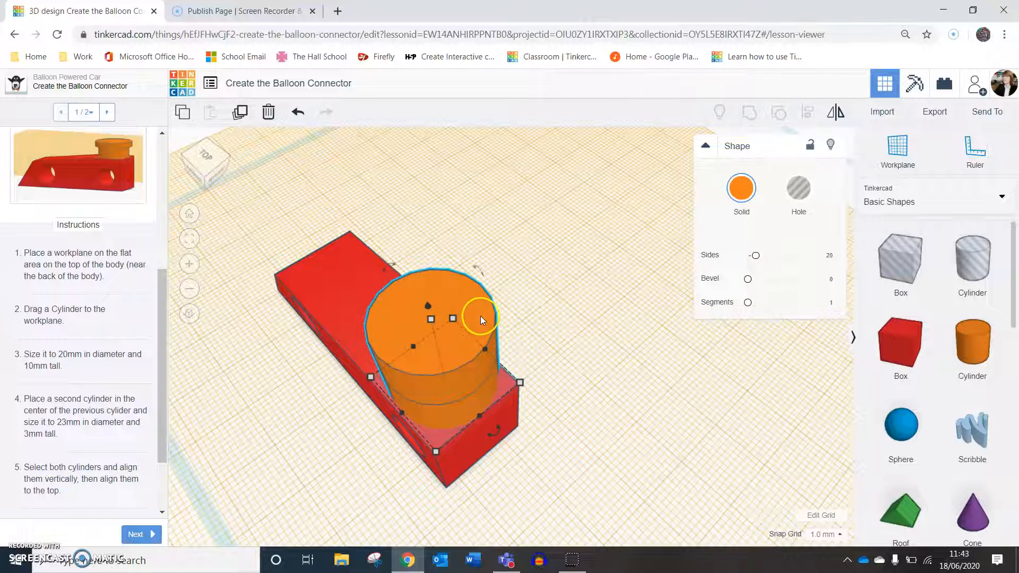
- Set the second cylinder's width and length to 23 mm each
left_click(452, 319)
left_click(545, 302)
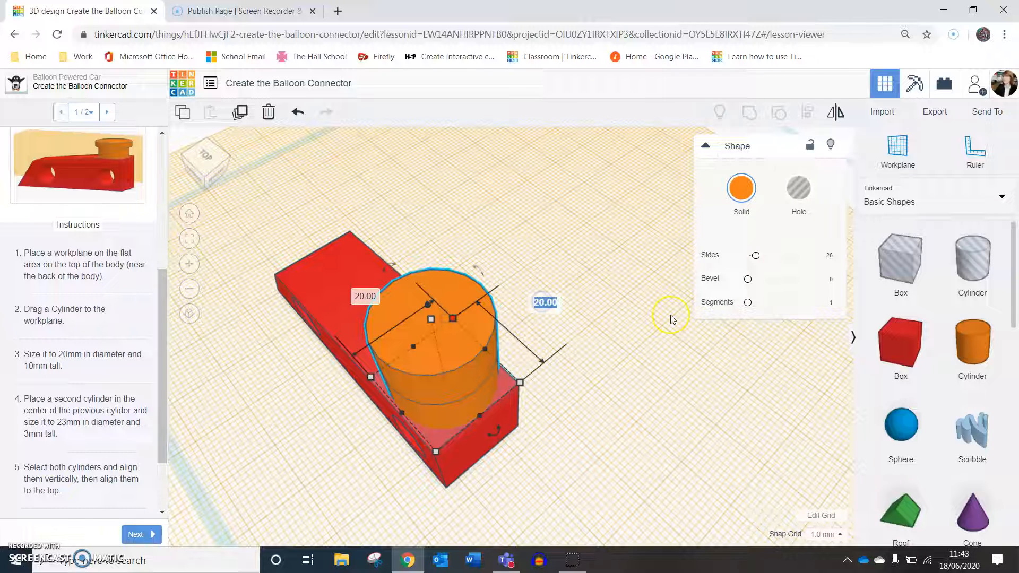
type("23")
left_click(372, 292)
type("23")
left_click(518, 374)
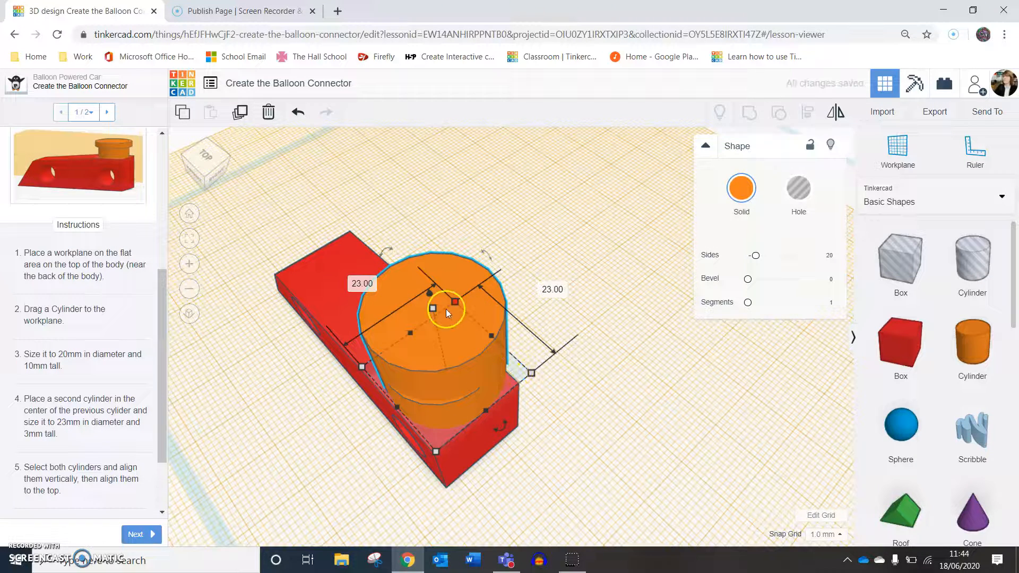
- Set the 23 mm cylinder's height to 3 mm
scroll(158, 483, "down", 2)
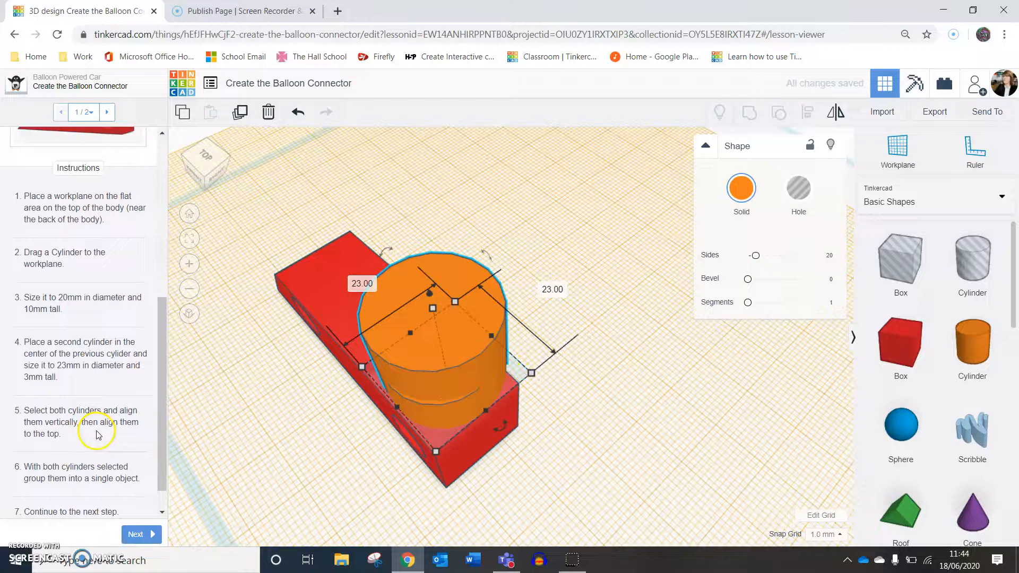
left_click_drag(434, 309, 437, 326)
left_click(536, 347)
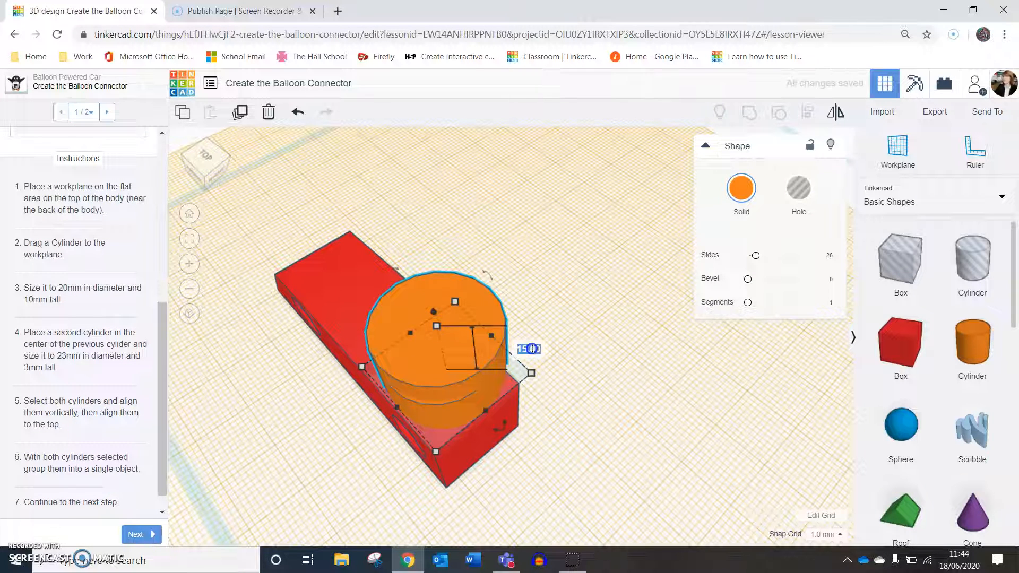
type("3")
key("Return")
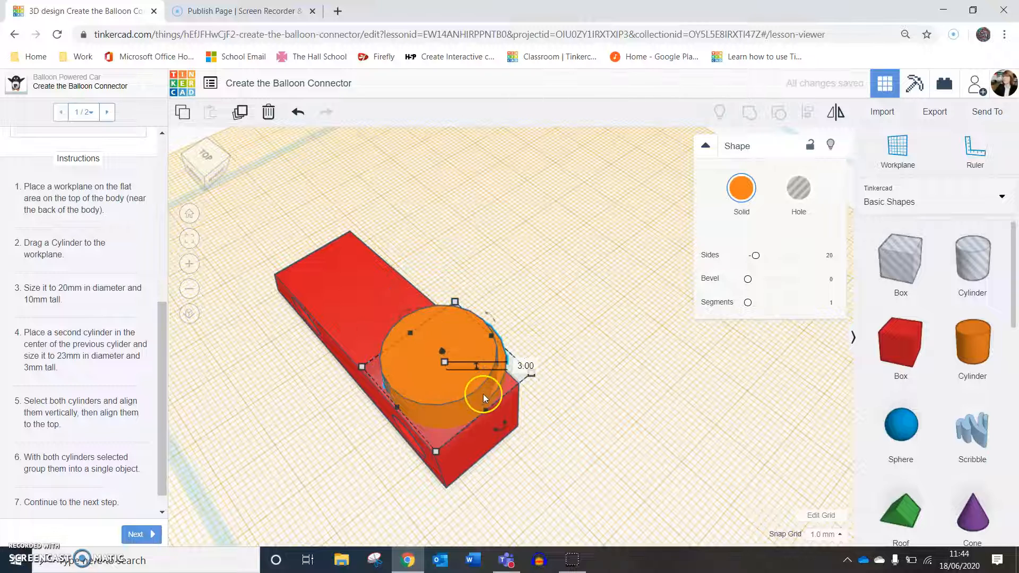
- Move the flat 23 mm cylinder off to the side of the car body and align the tops of both cylinders
left_click_drag(499, 384, 604, 329)
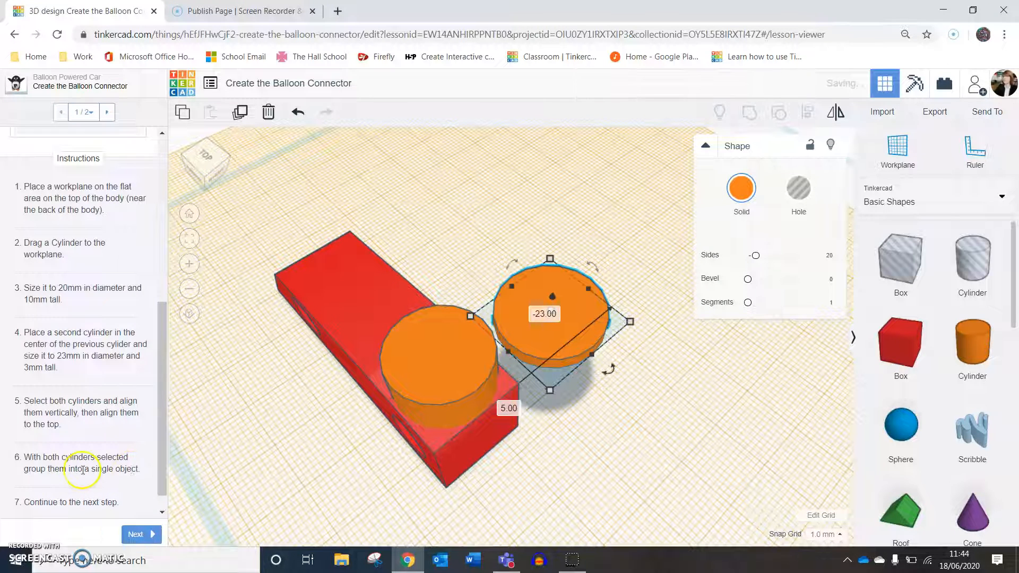
scroll(77, 477, "down", 1)
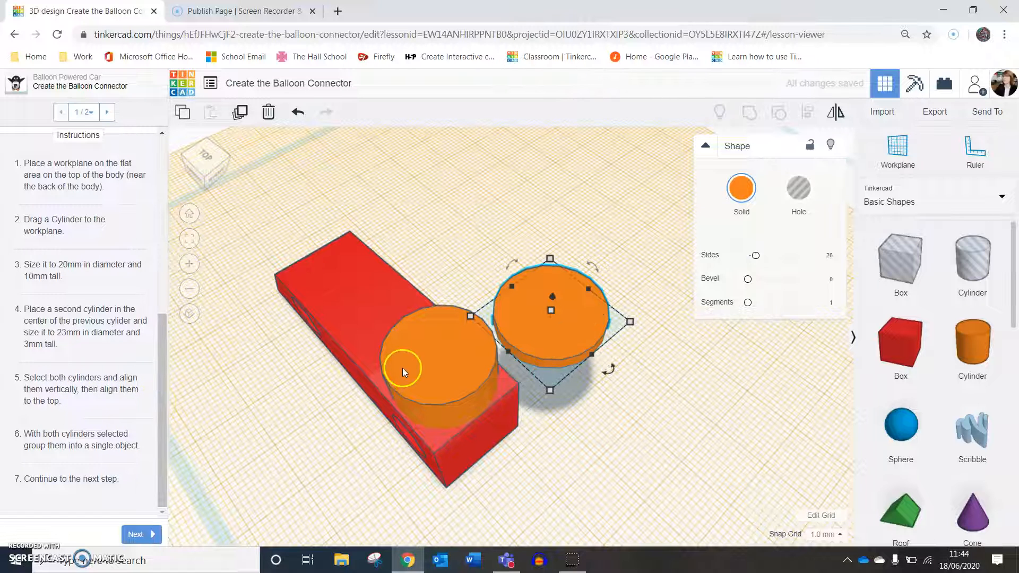
left_click(429, 376, "shift")
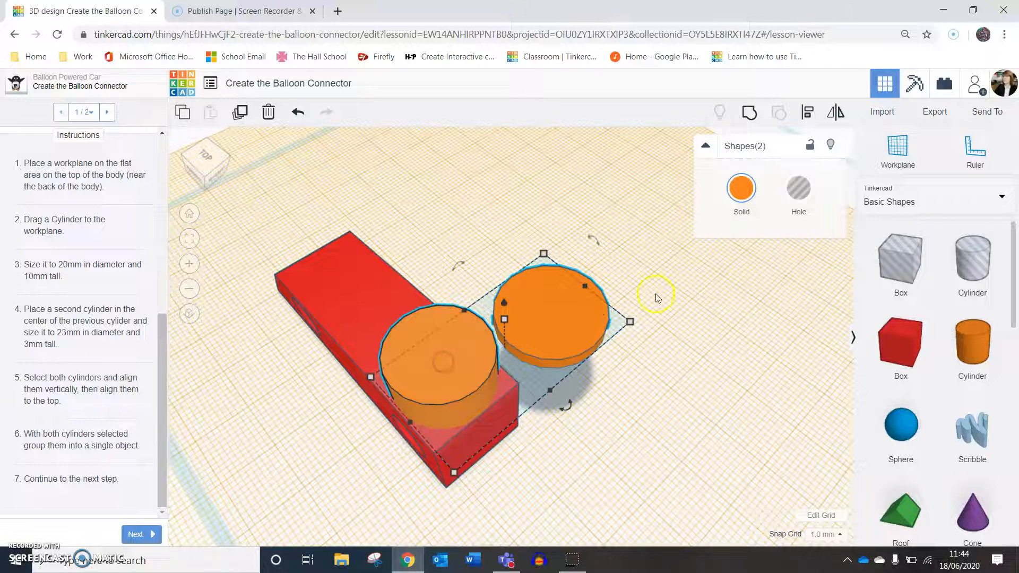
left_click(806, 114)
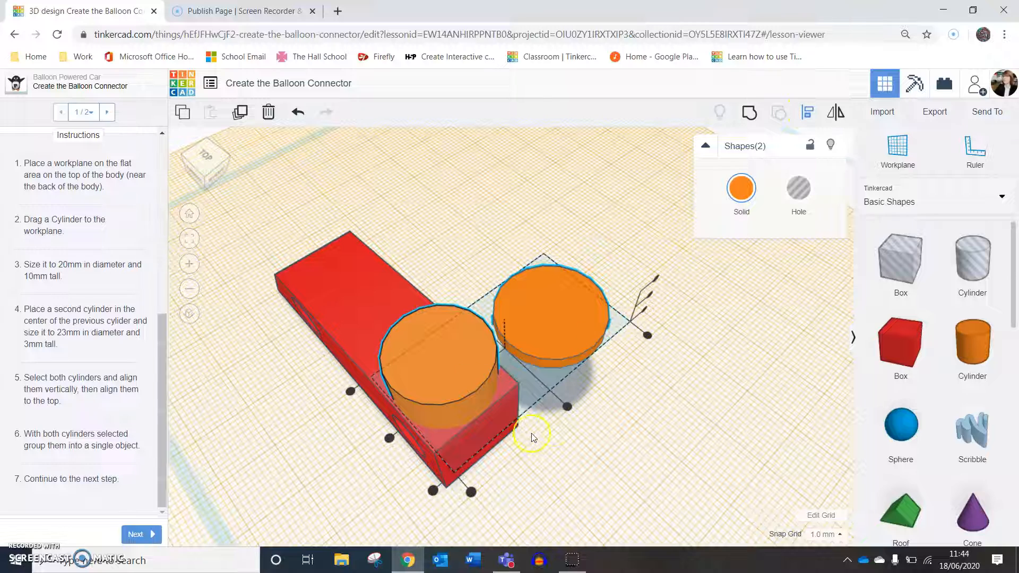
left_click(215, 177)
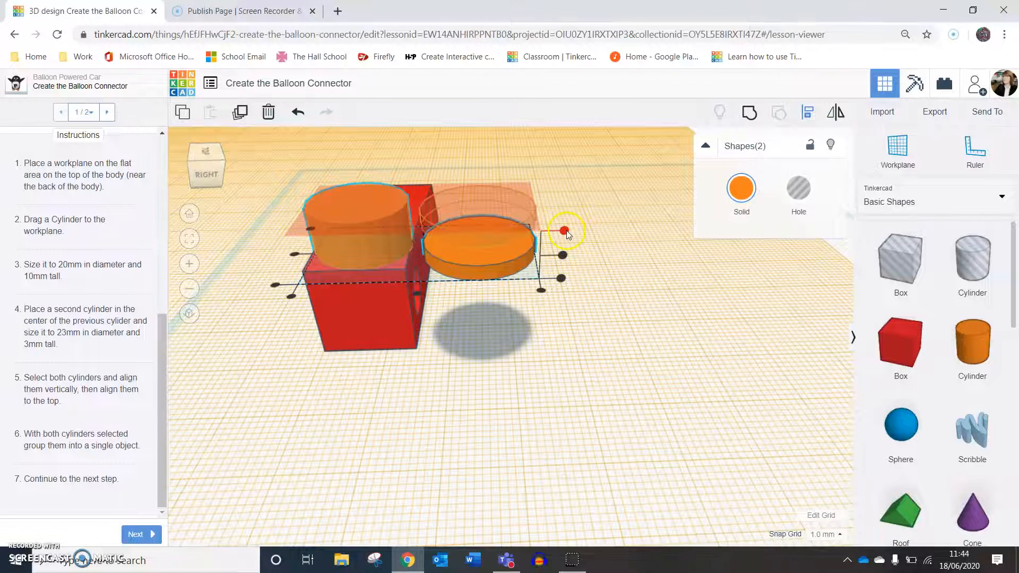
left_click(567, 233)
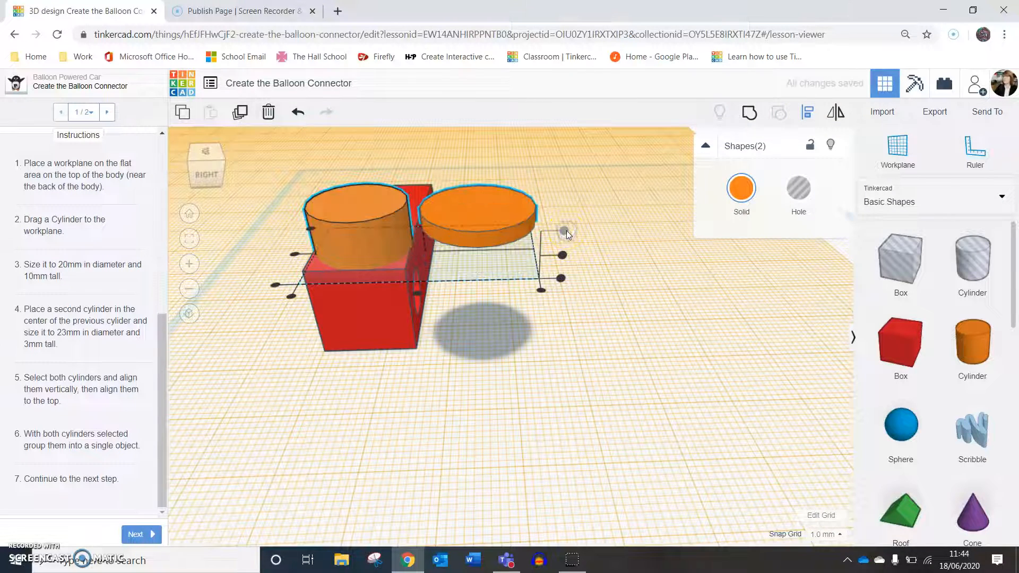
- Align the two cylinders by their centres in both horizontal directions so the lip sits concentrically on the stem
left_click(299, 257)
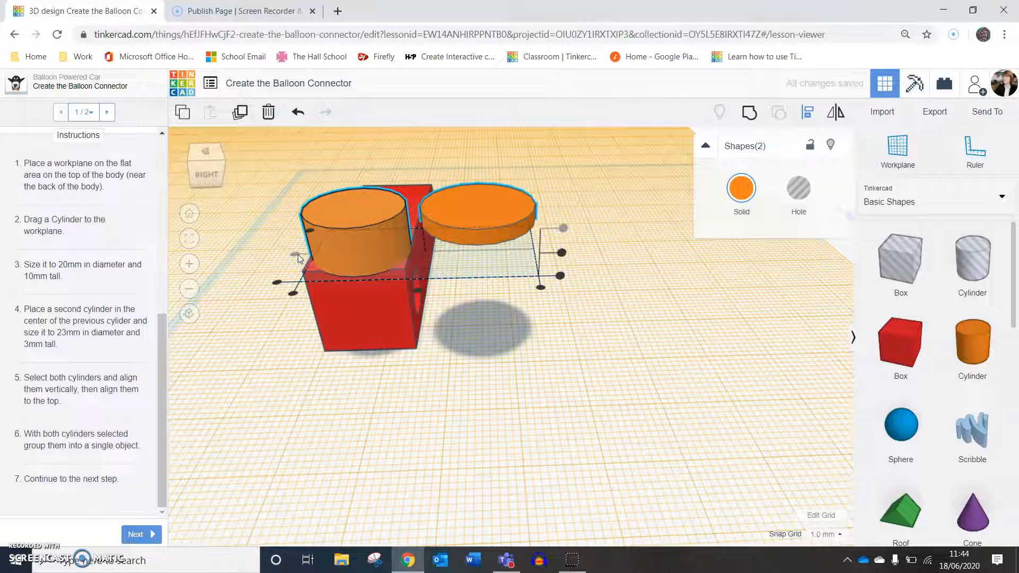
left_click(294, 293)
left_click(339, 229)
left_click(330, 266)
left_click(348, 287)
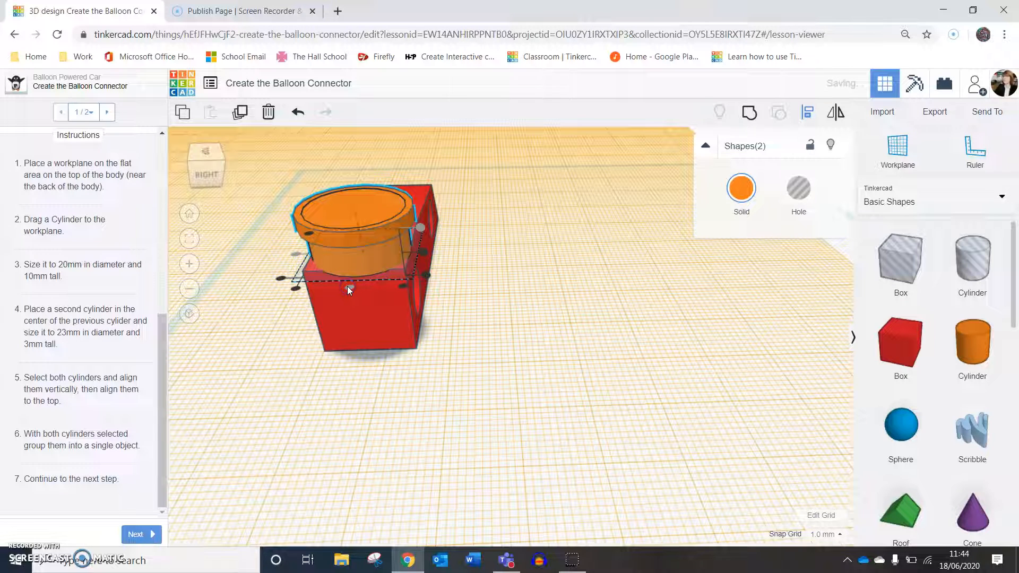
left_click(281, 280)
- Advance the lesson to the page on adding an angle under the lip and clear the selection
left_click_drag(211, 195, 225, 170)
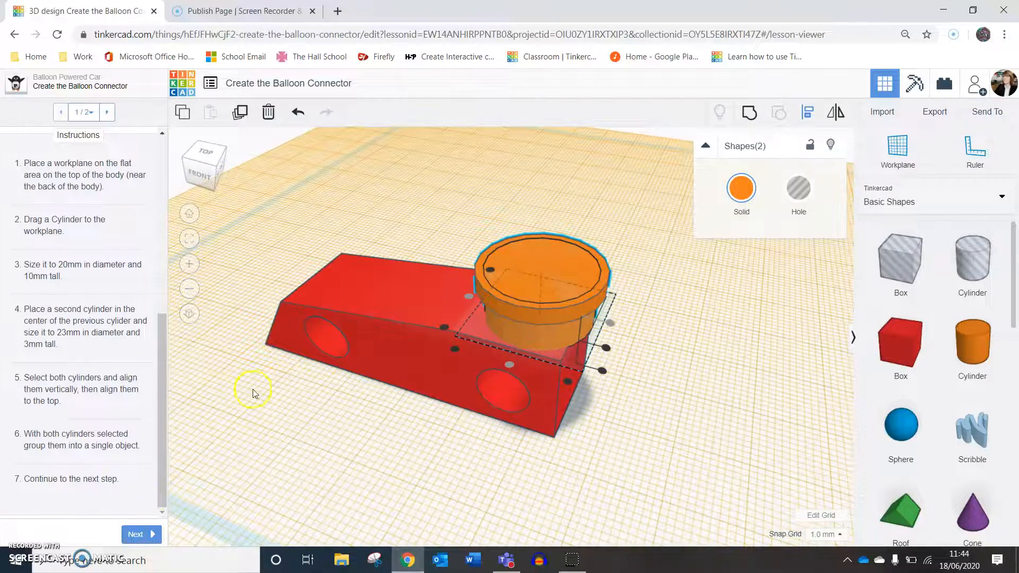
left_click(140, 535)
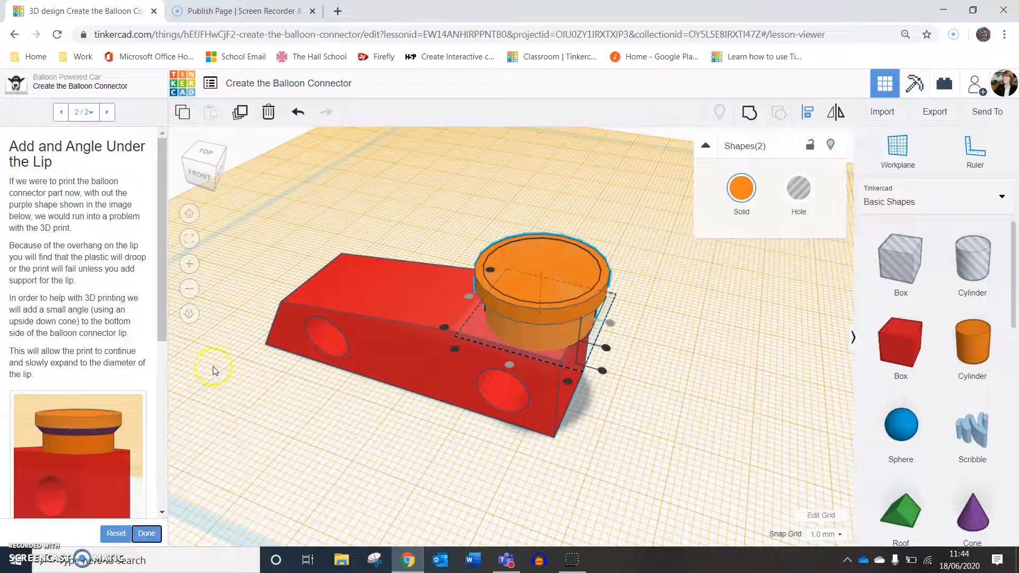
left_click(234, 331)
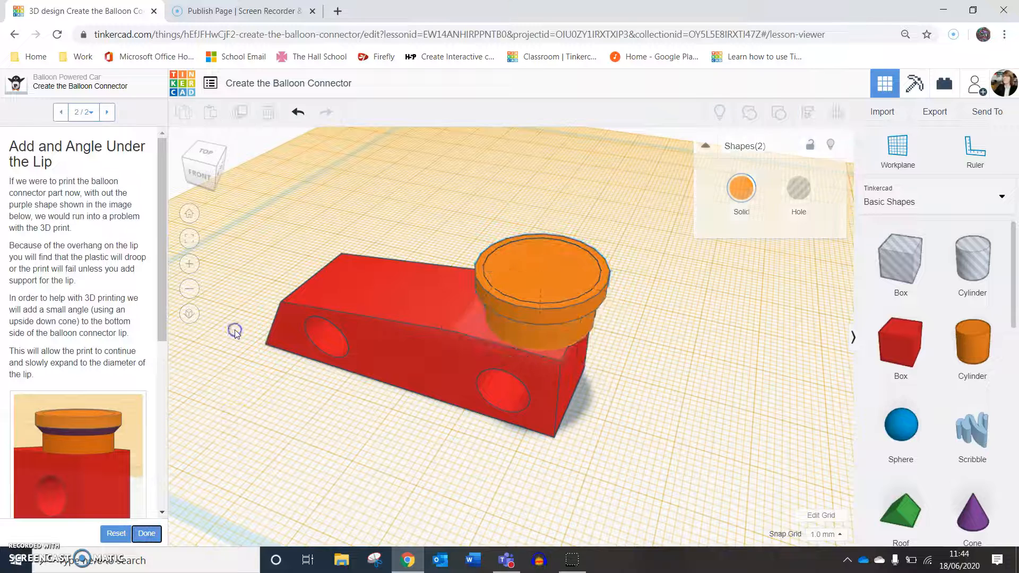
- Select the two cylinders together with the car body and group them into a single shape
left_click(514, 276)
left_click(511, 308)
left_click_drag(446, 203, 634, 368)
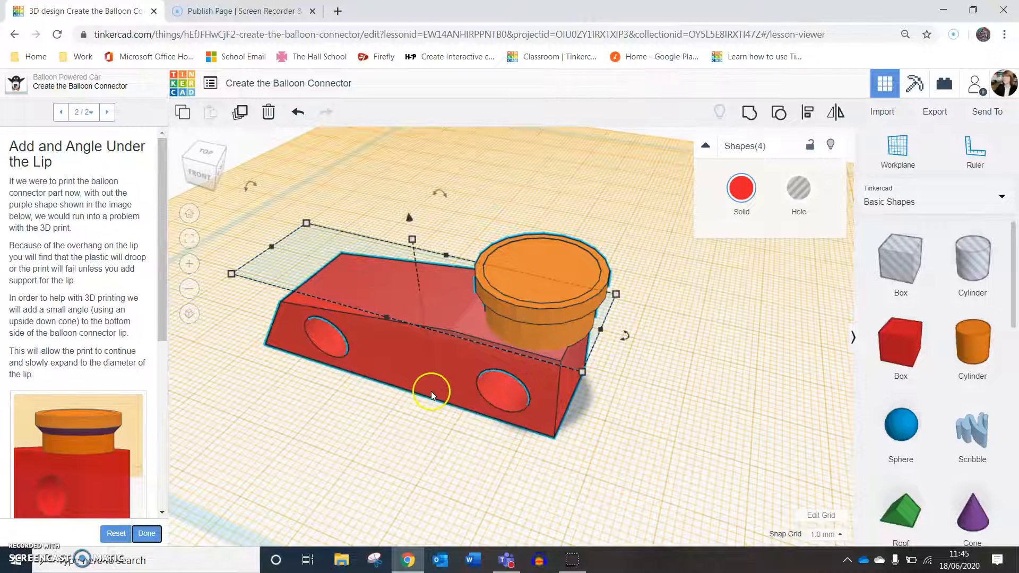
left_click(406, 374)
left_click(326, 320)
left_click(769, 113)
left_click(738, 116)
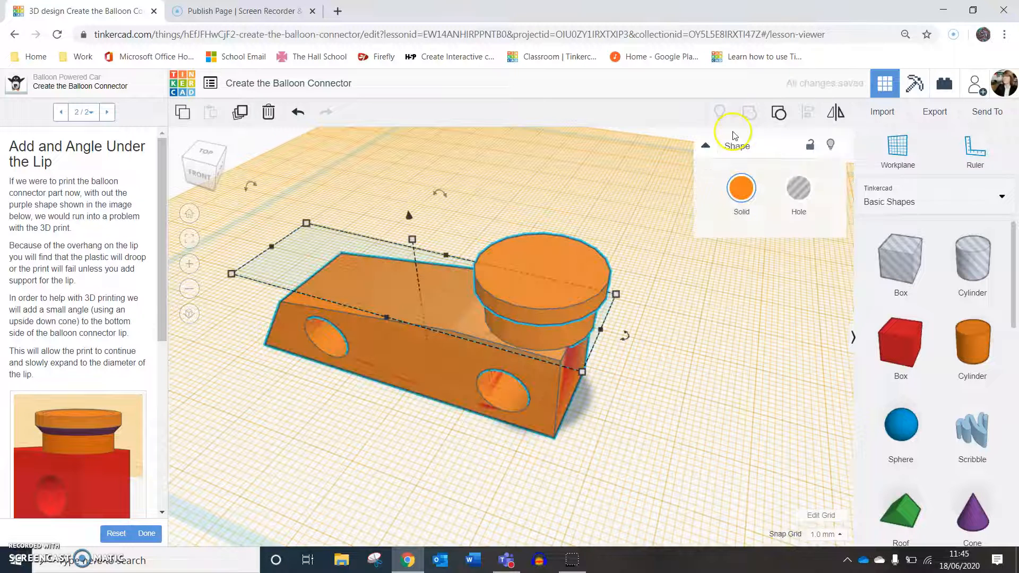
- Undo the grouping with the car body and group only the two cylinders into one connector shape
key("ctrl+z")
left_click(533, 309)
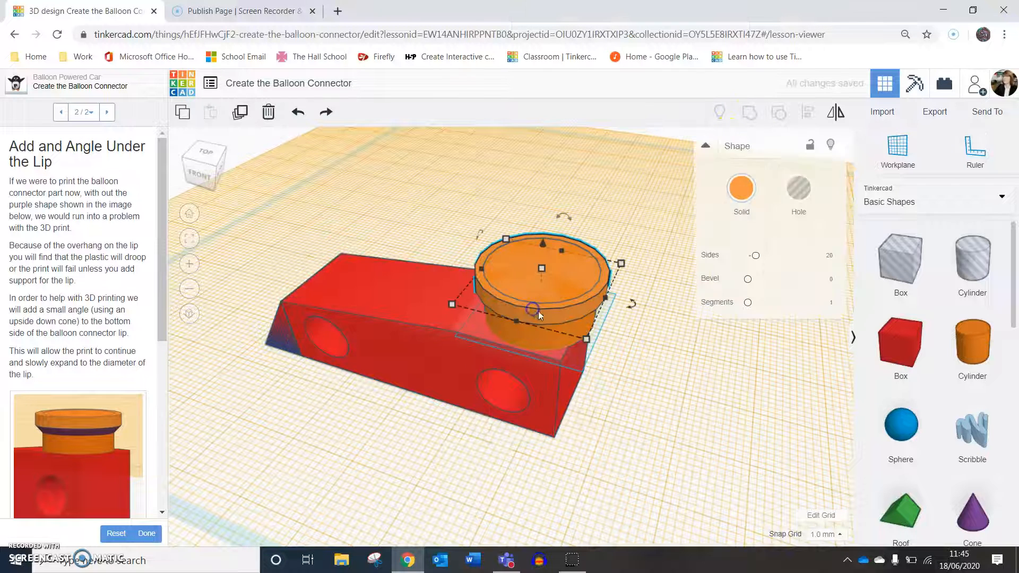
left_click(530, 343, "shift")
left_click(751, 113)
left_click(665, 366)
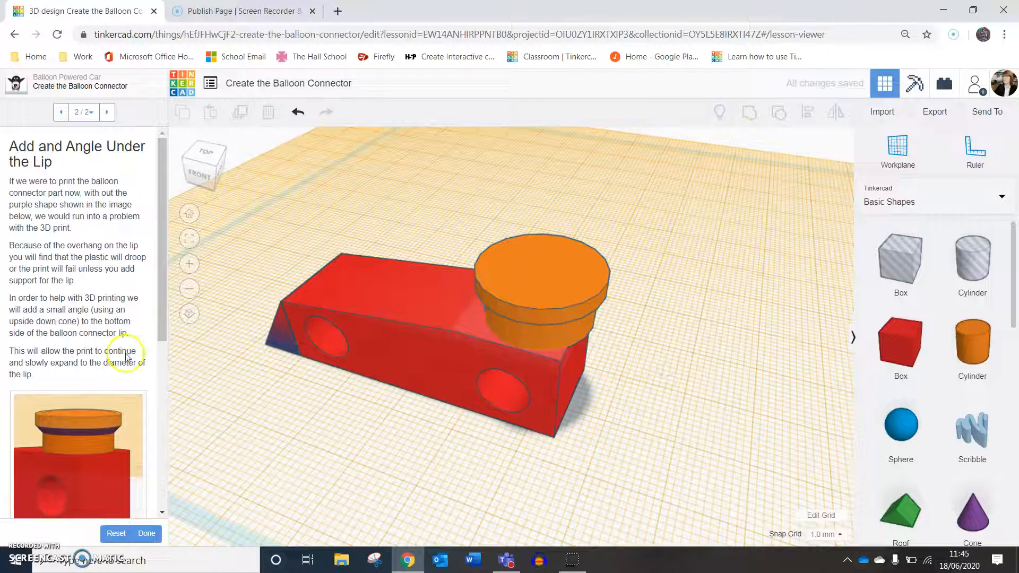
- Read the lesson's cone instructions and place a cone on the workplane beside the car
scroll(79, 365, "down", 6)
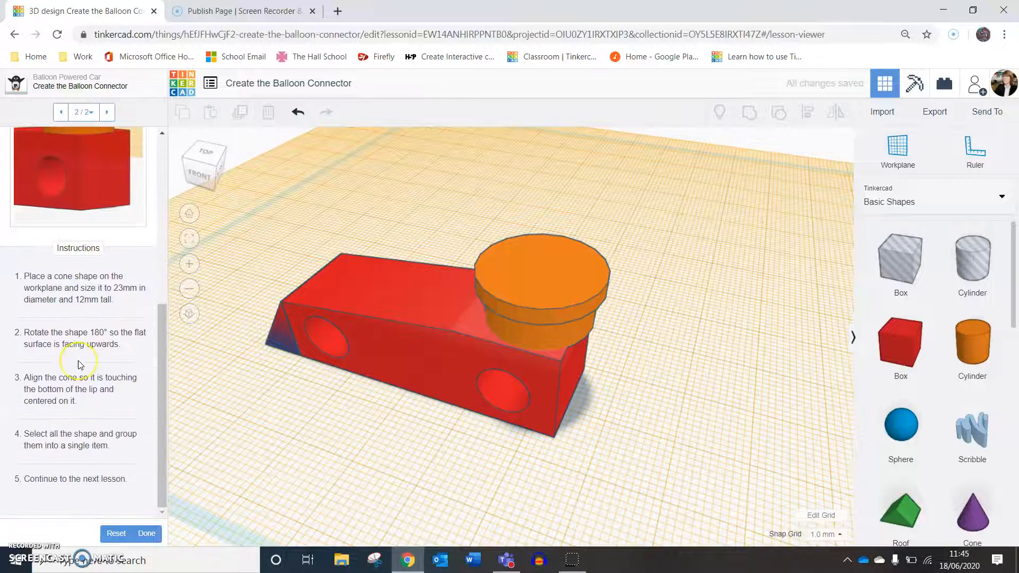
scroll(79, 365, "up", 3)
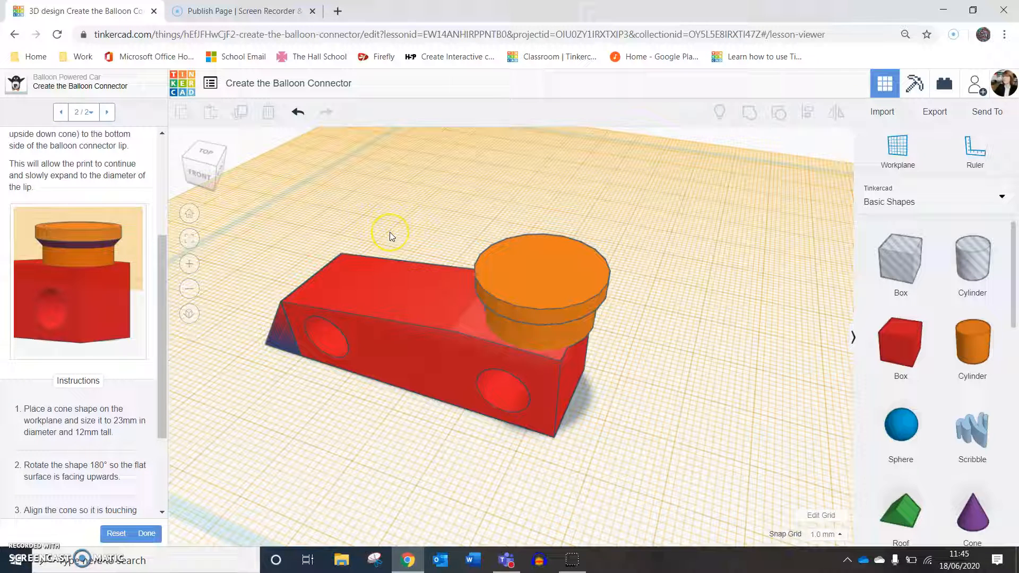
mouse_move(197, 177)
left_mouse_down()
mouse_move(199, 160)
mouse_move(195, 169)
left_mouse_up()
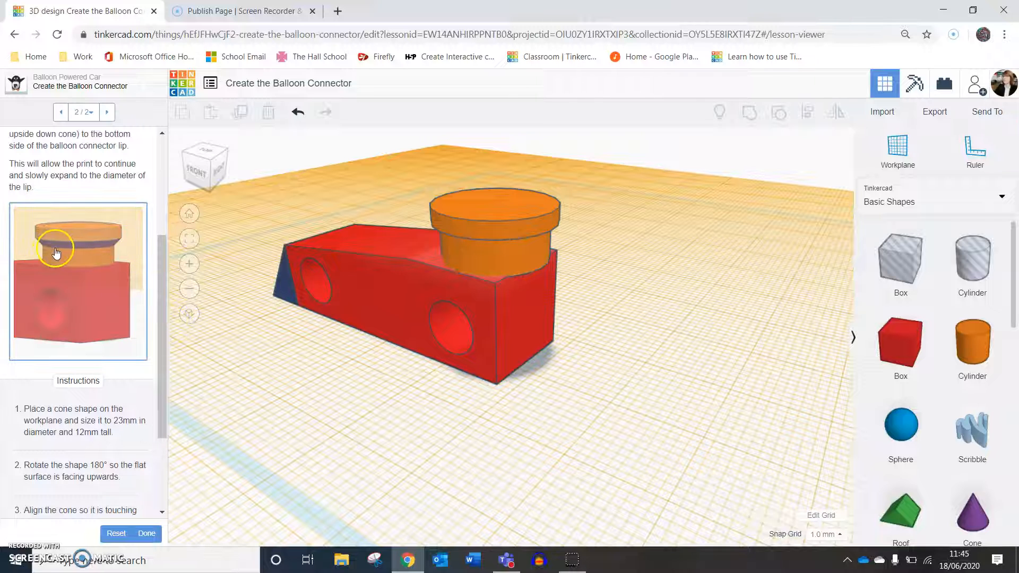
scroll(101, 353, "down", 1)
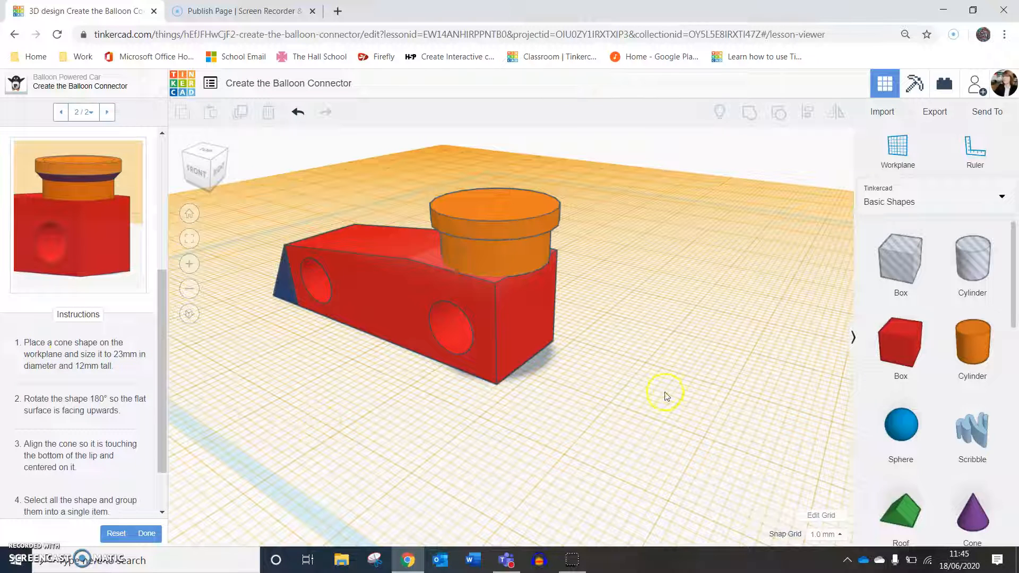
left_click_drag(971, 511, 493, 455)
scroll(616, 473, "down", 3)
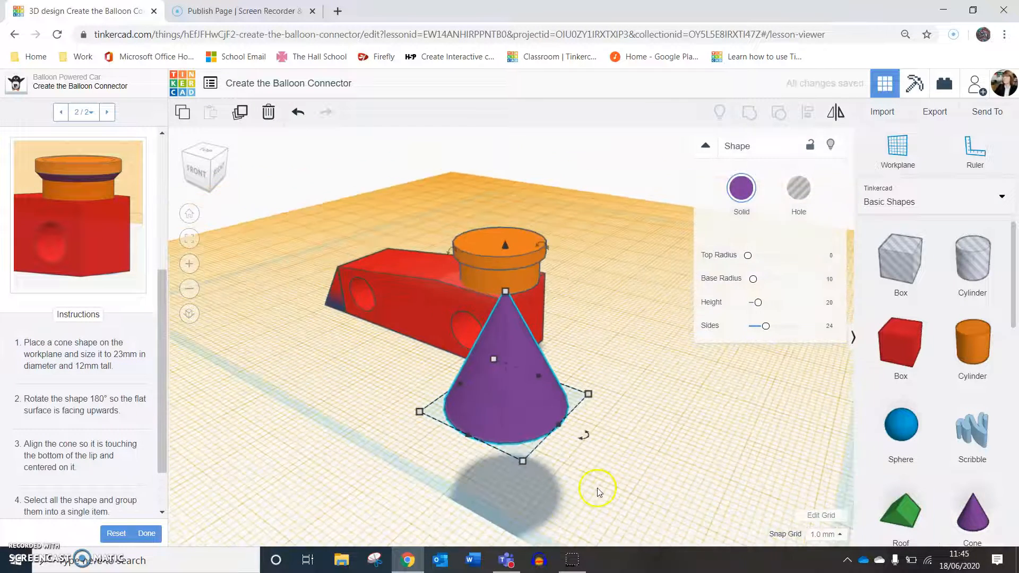
- Size the cone to 23 mm in both base directions and 12 mm in height
mouse_move(519, 444)
left_click(398, 482)
type("2")
left_click(639, 452)
type("23")
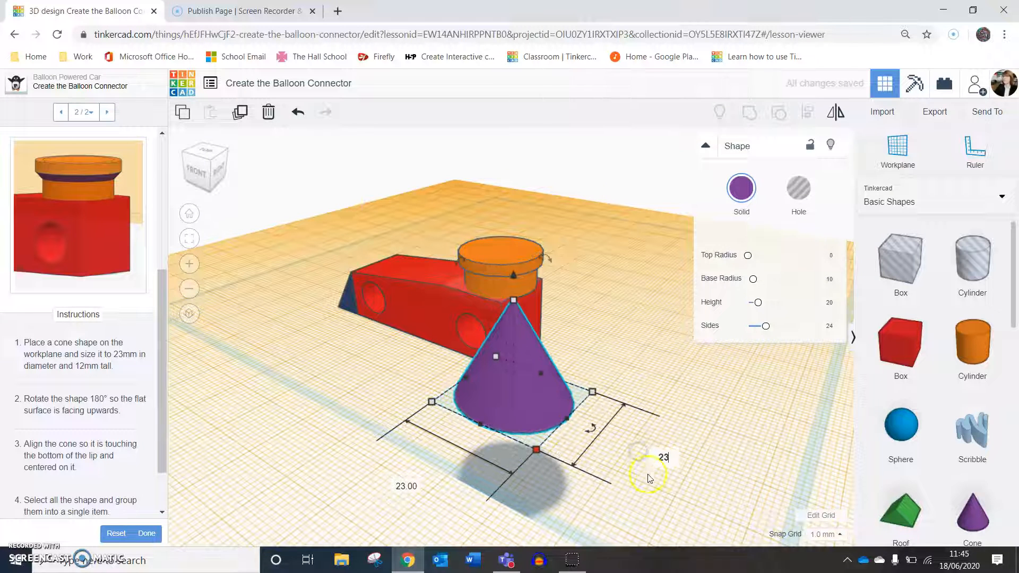
left_click(524, 438)
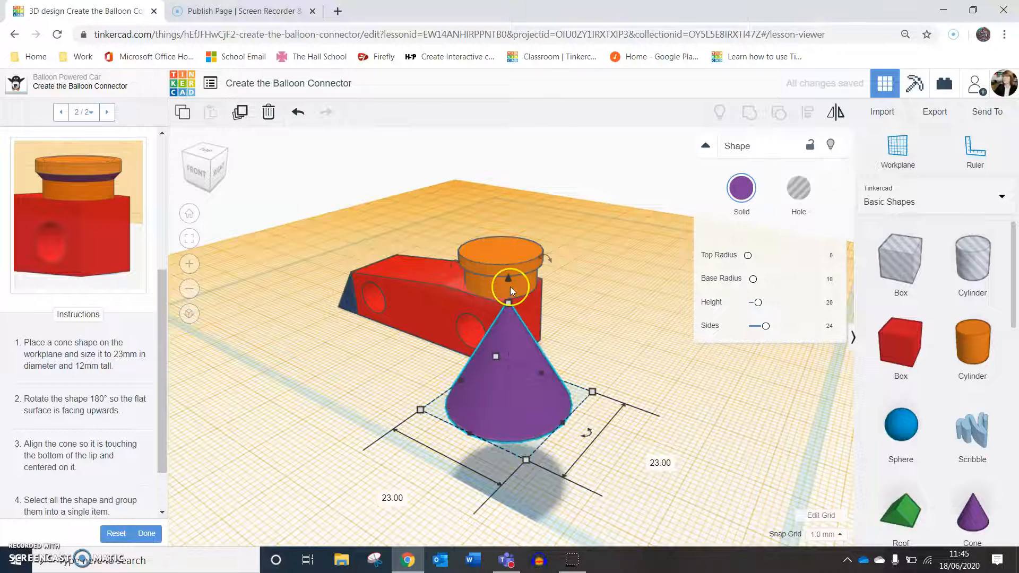
left_click_drag(508, 304, 508, 382)
left_click(598, 388)
type("12")
left_click(553, 407)
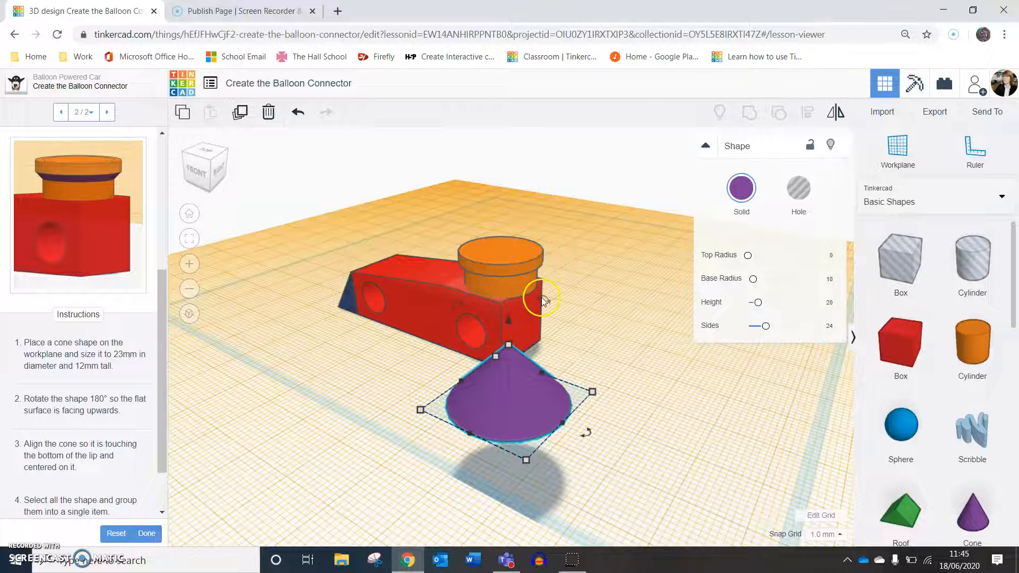
- Rotate the cone by -180° so its flat face points upwards
left_click_drag(550, 298, 539, 414)
left_click(539, 432)
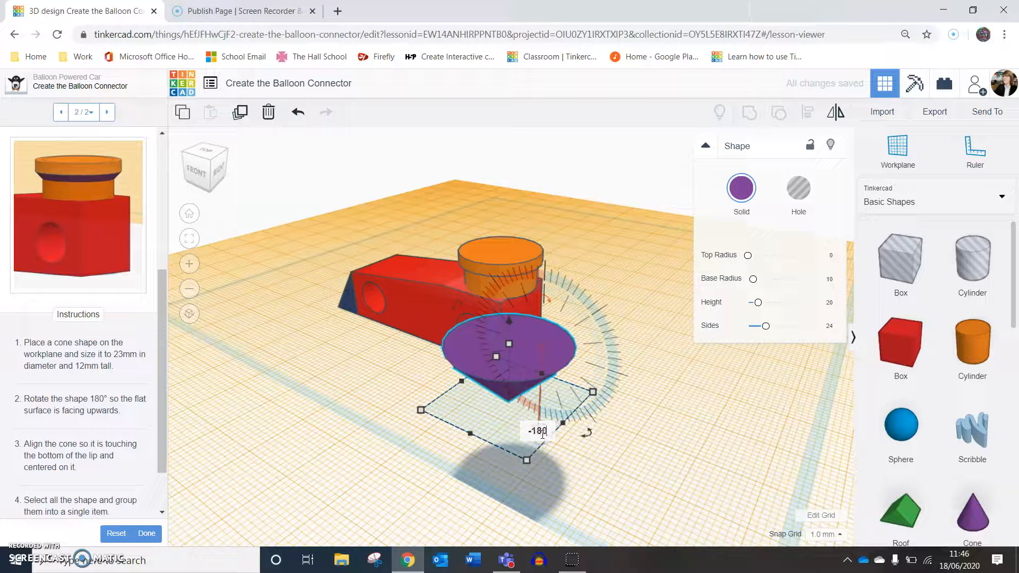
key("Return")
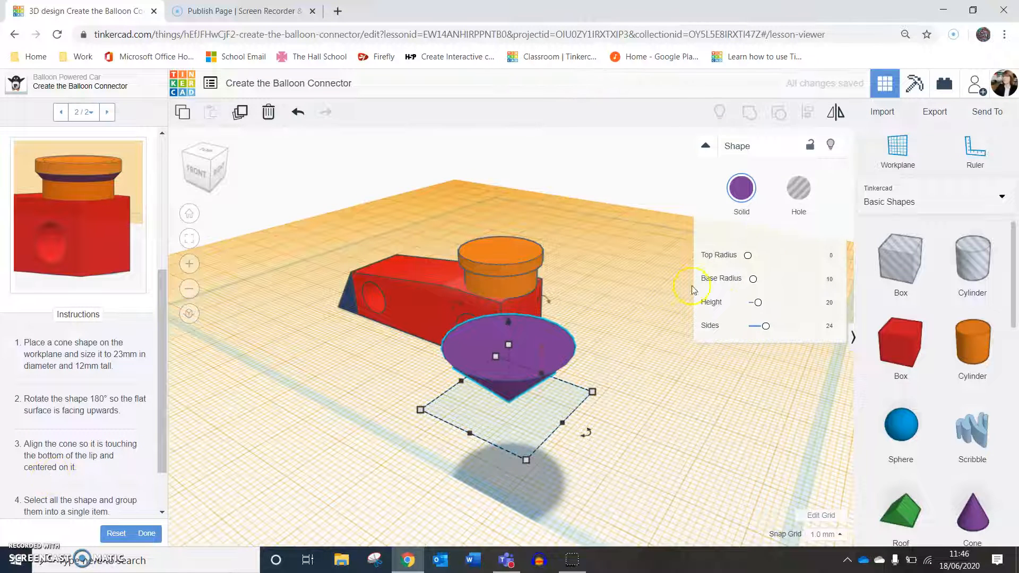
- Align the cone and the grouped cylinders by their tops and by their centres in both horizontal directions
left_click(663, 184)
left_click(495, 362)
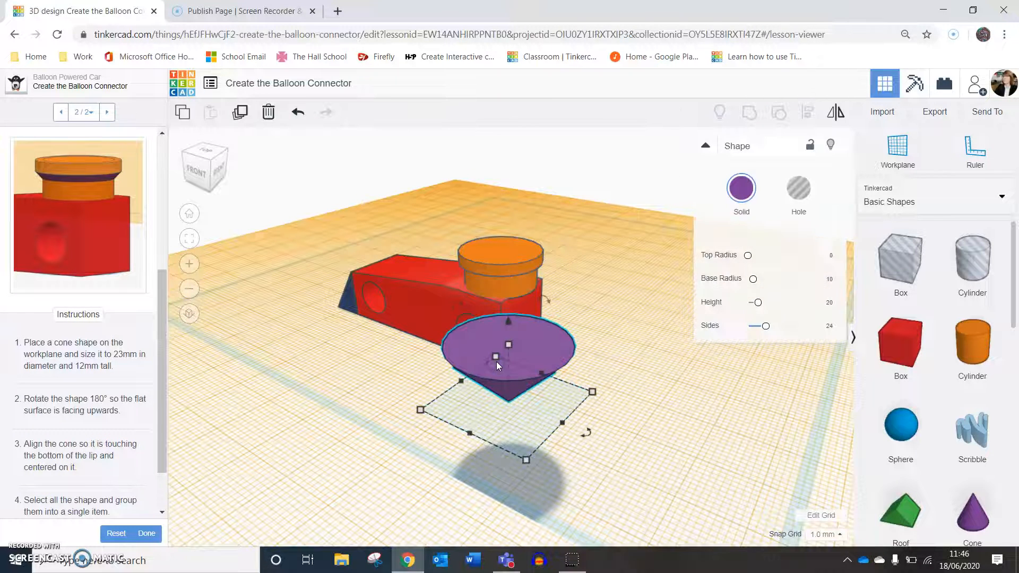
left_click(496, 274, "shift")
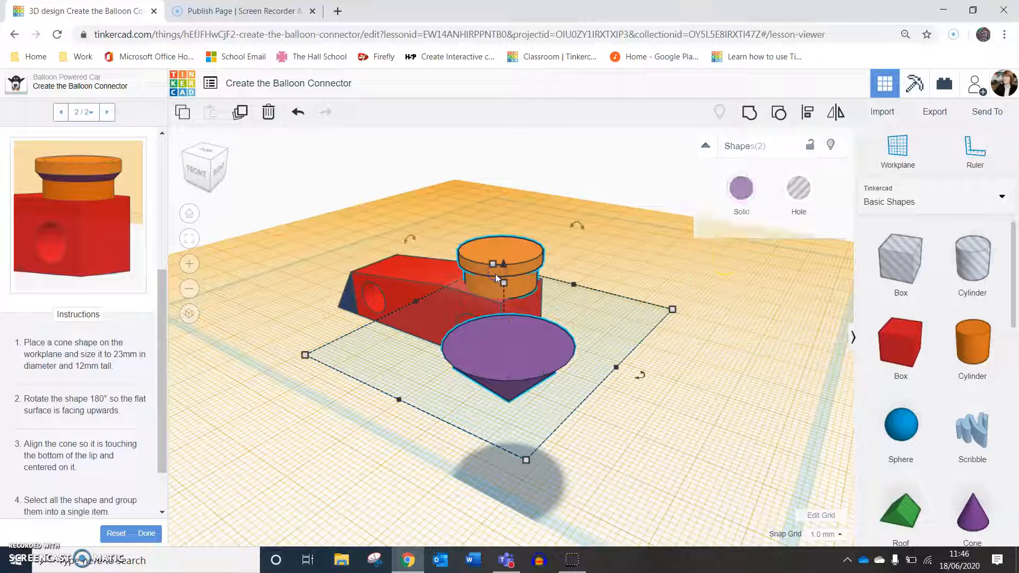
left_click(805, 114)
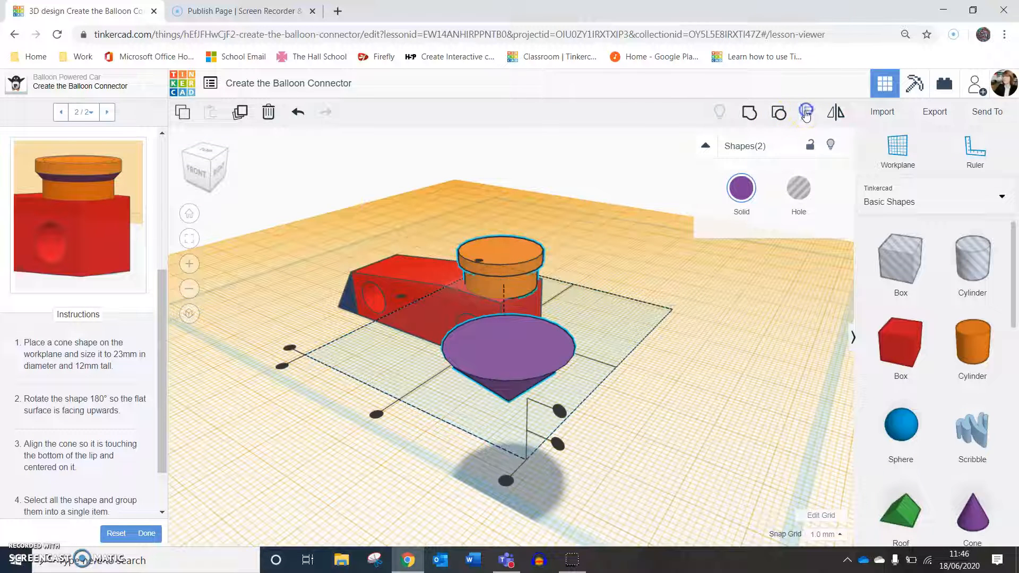
left_click(559, 411)
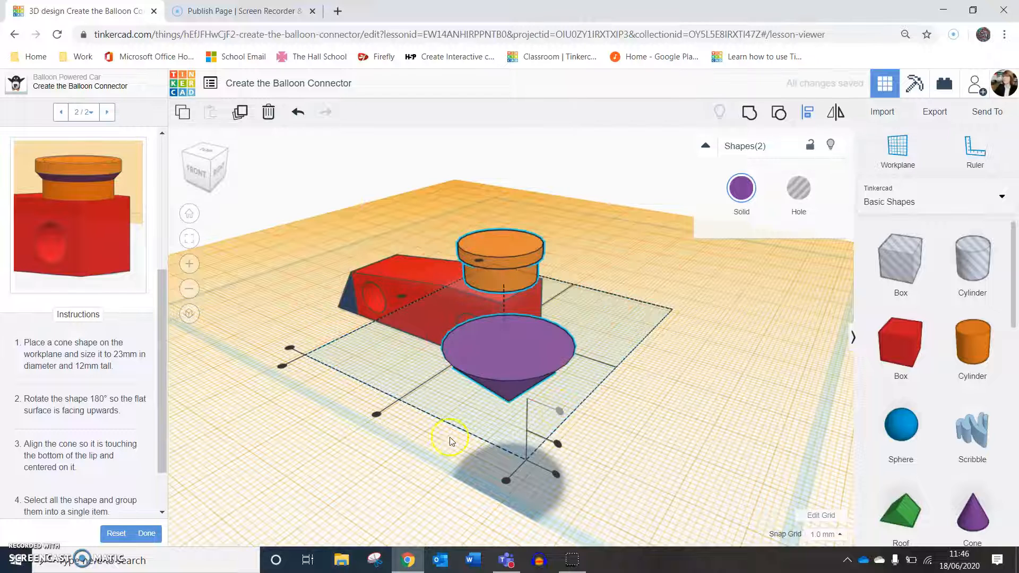
left_click(375, 415)
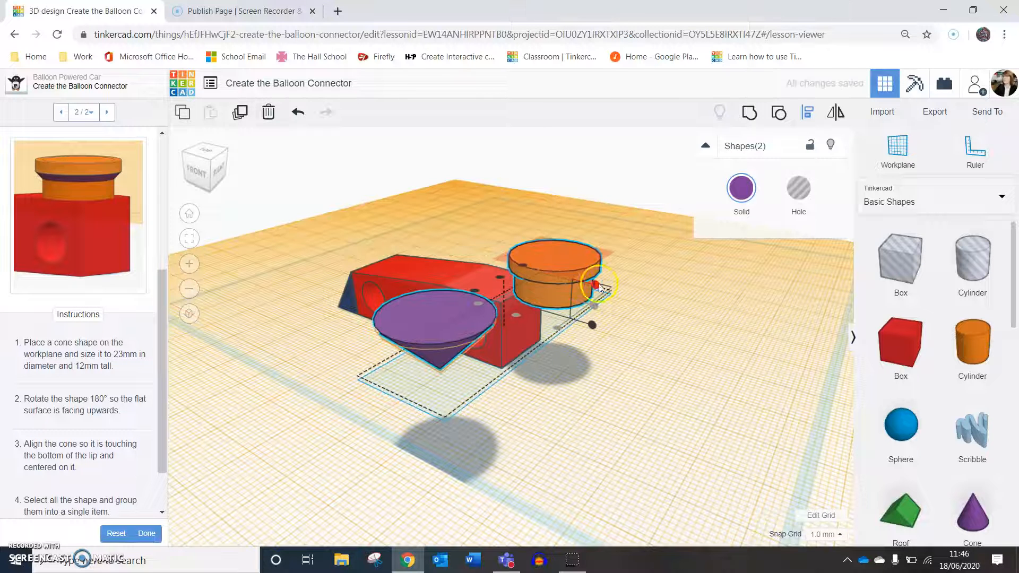
left_click(593, 326)
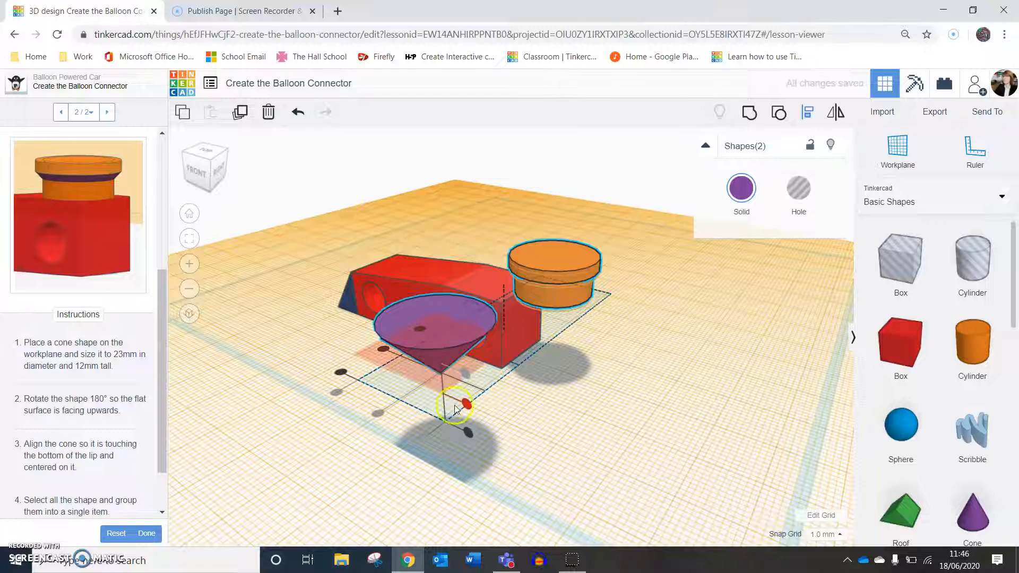
left_click(385, 350)
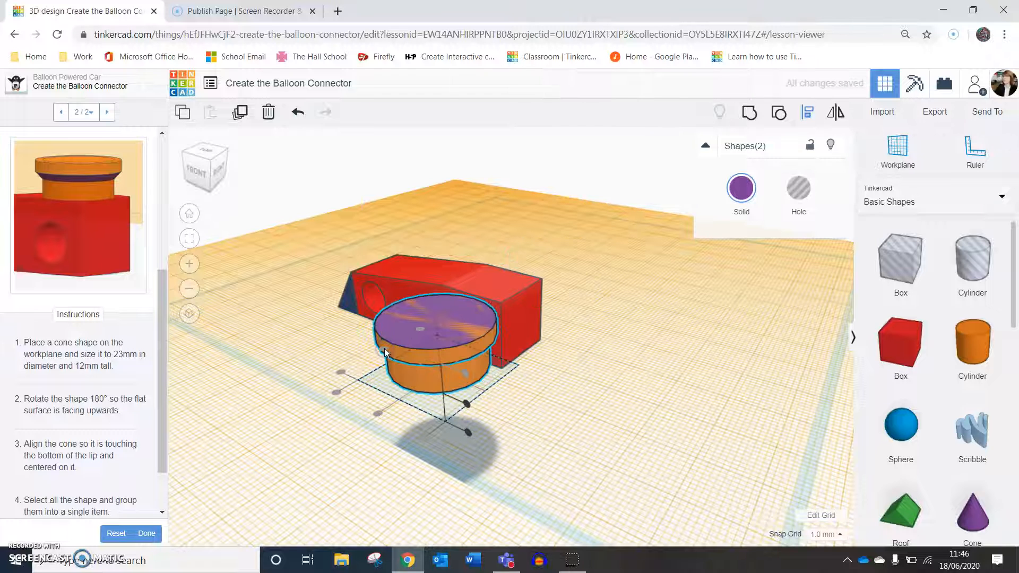
left_click(473, 366)
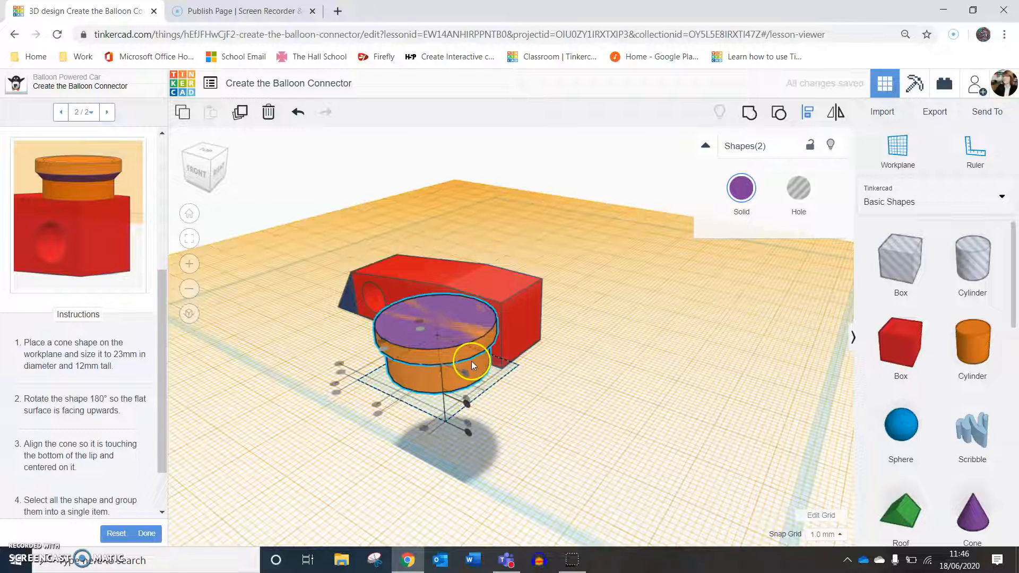
left_click(464, 372)
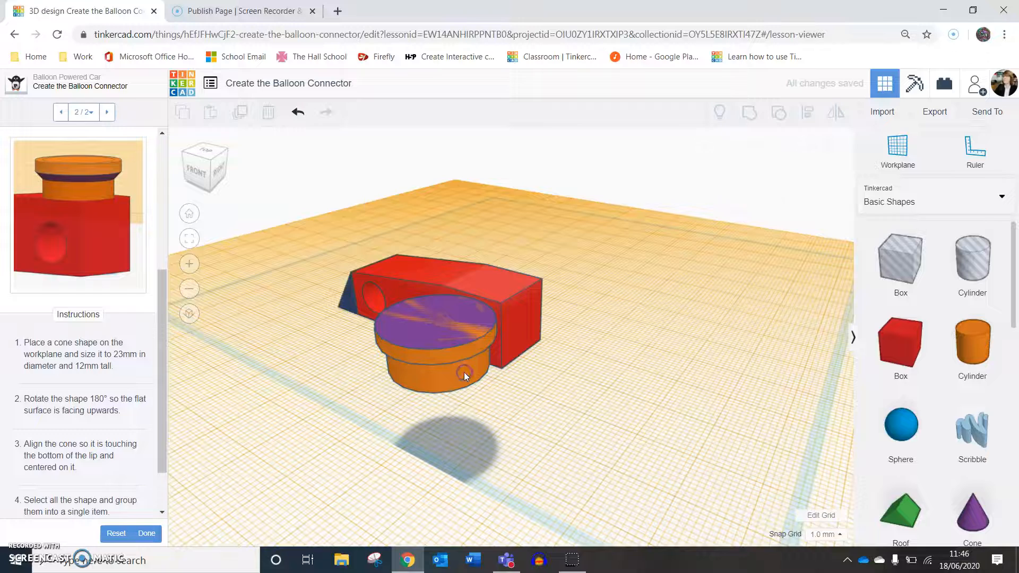
- Try nudging the cone horizontally within the connector and undo the nudges
right_click_drag(501, 353, 572, 306)
left_click(526, 192)
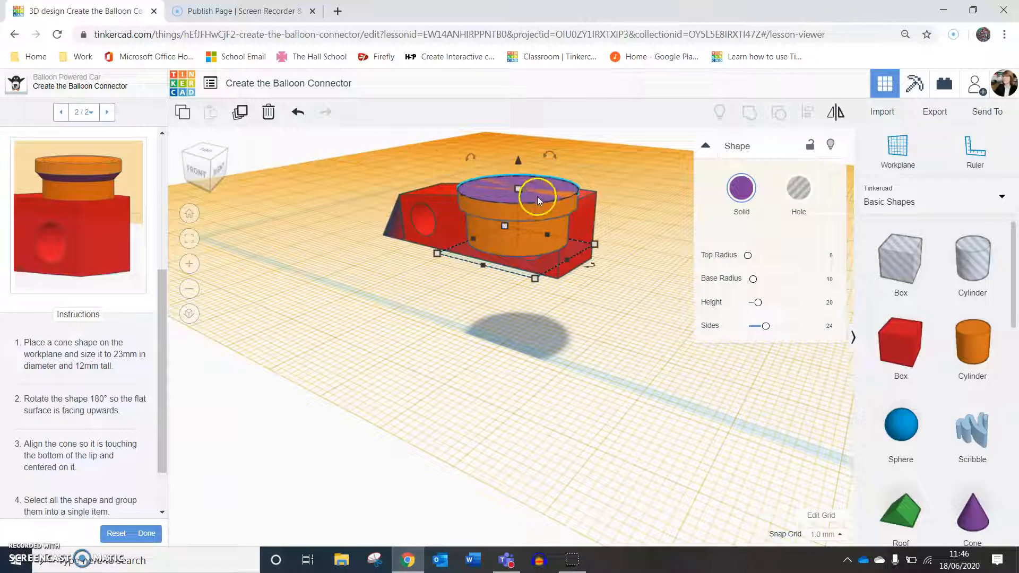
key("Down")
key("Down")
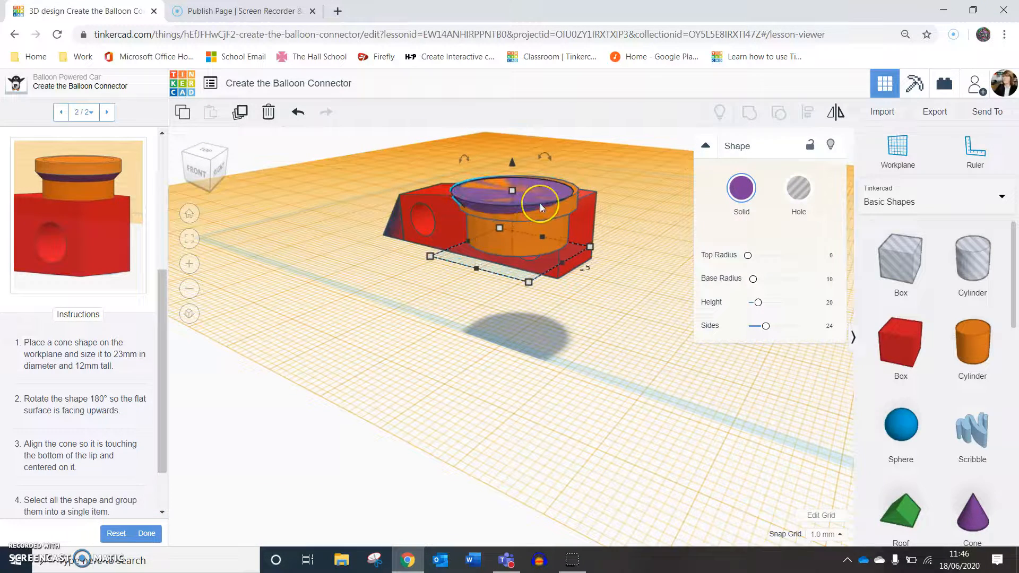
key("Right")
key("ctrl+z")
key("ctrl+z")
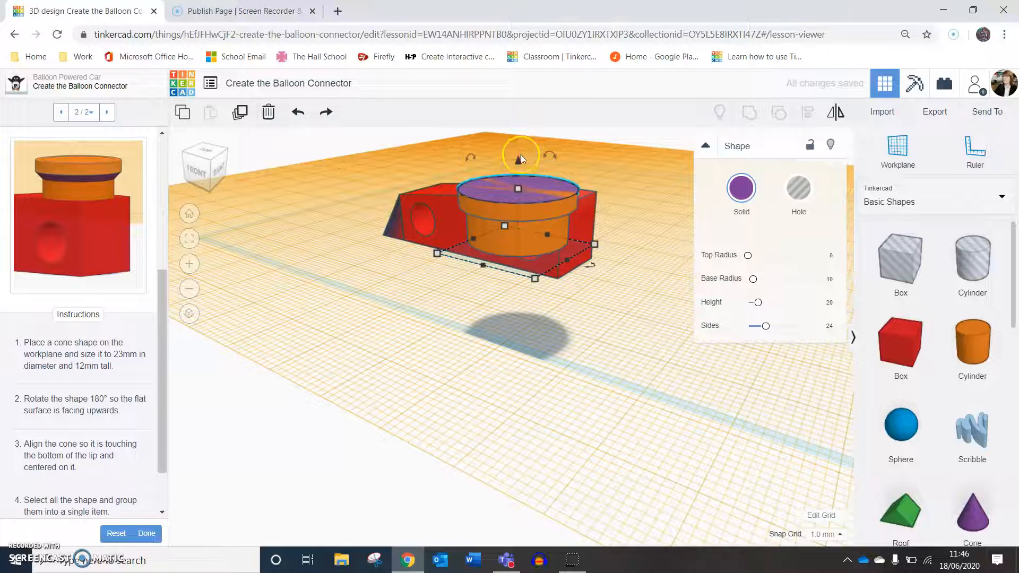
- Lower the cone by 3 mm so it forms an angled support under the connector's lip
left_click_drag(519, 159, 523, 177)
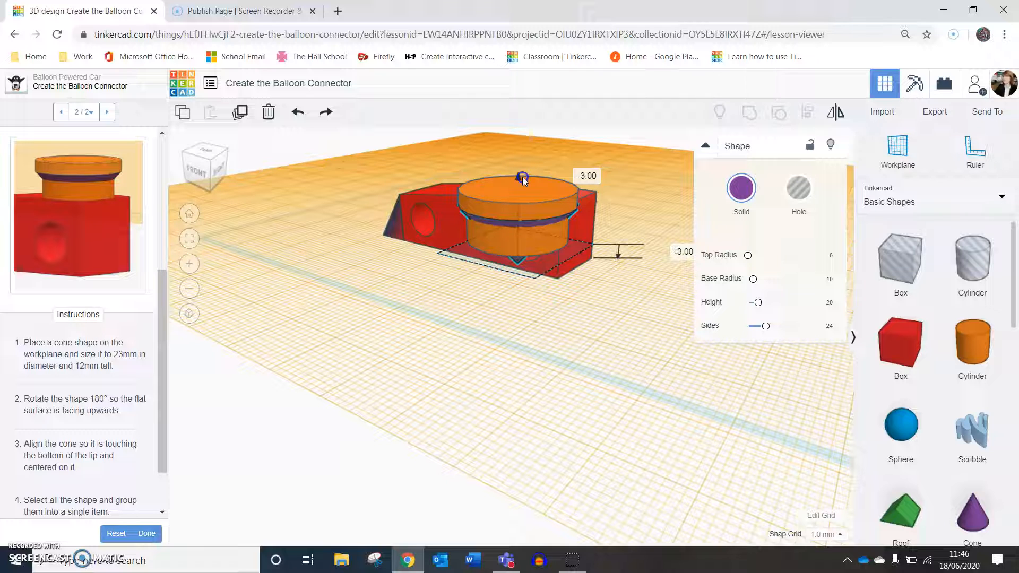
left_click(537, 278)
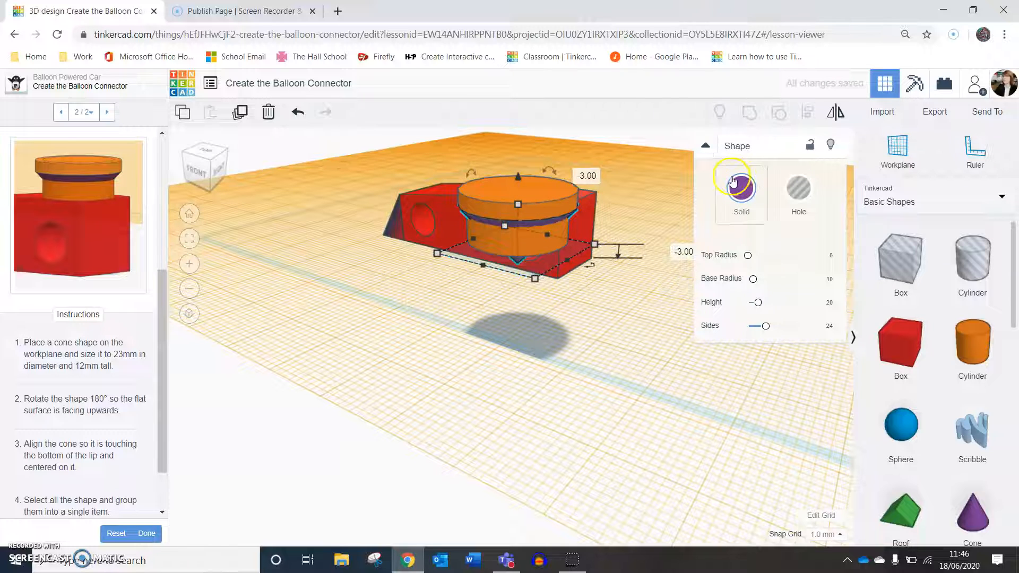
scroll(132, 445, "down", 2)
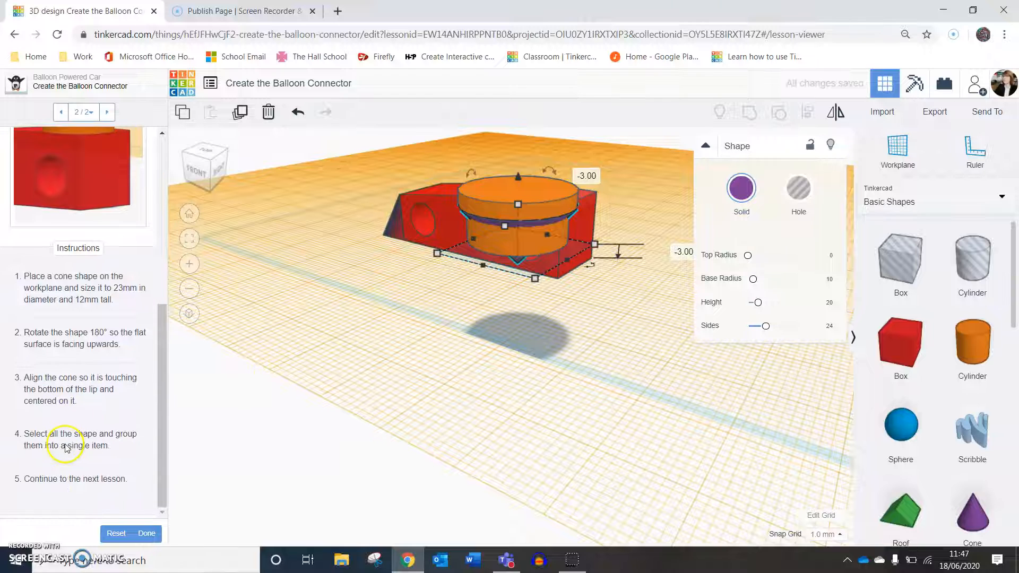
left_click(473, 310)
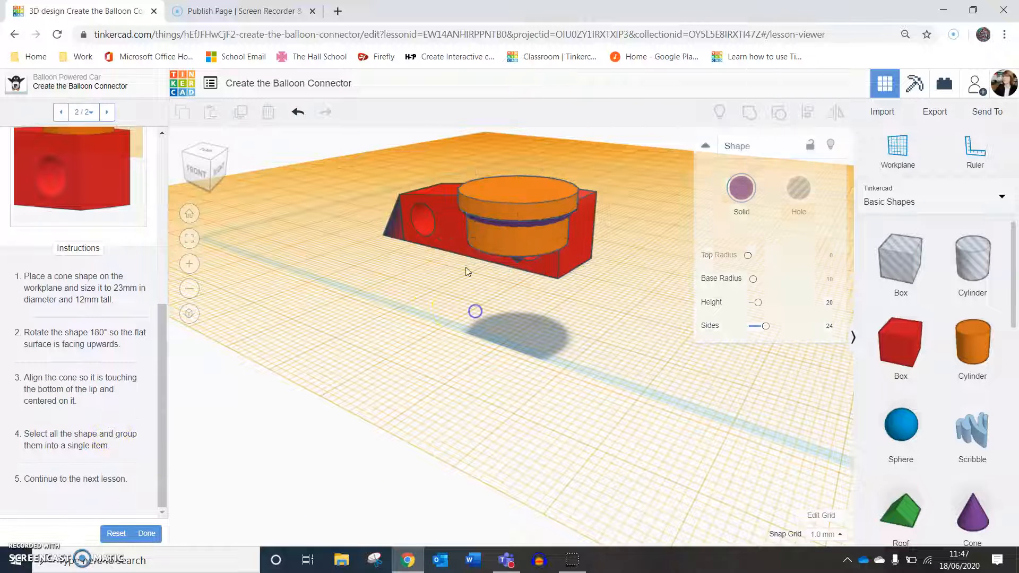
- Group the car body, connector and cone into a single shape and ungroup them again
left_click_drag(440, 168, 586, 287)
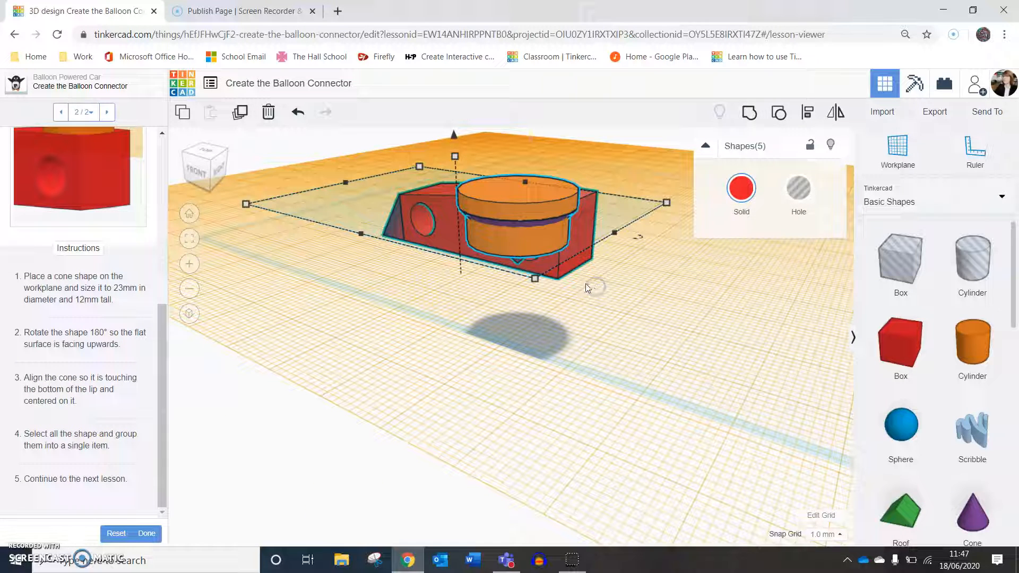
left_click(749, 113)
left_click(485, 369)
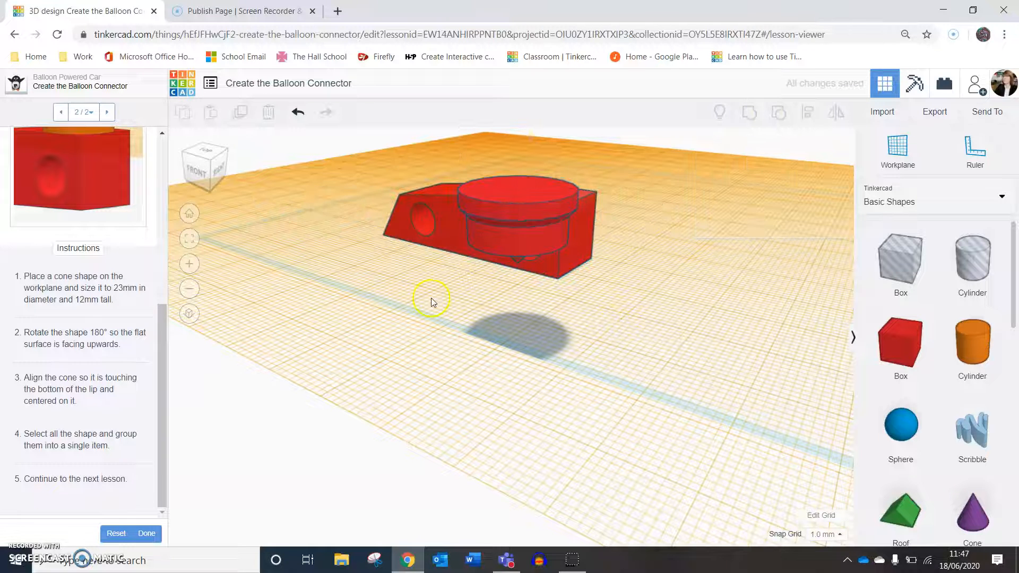
middle_click_drag(431, 298, 484, 309)
left_click(552, 212)
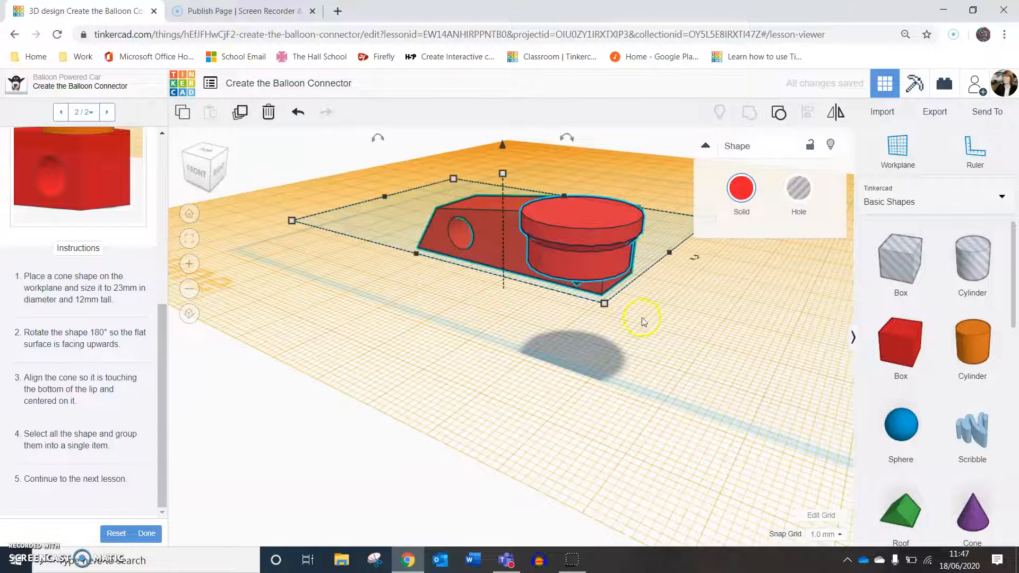
left_click(779, 113)
- Group the orange connector and the purple cone into one shape
left_click(583, 216)
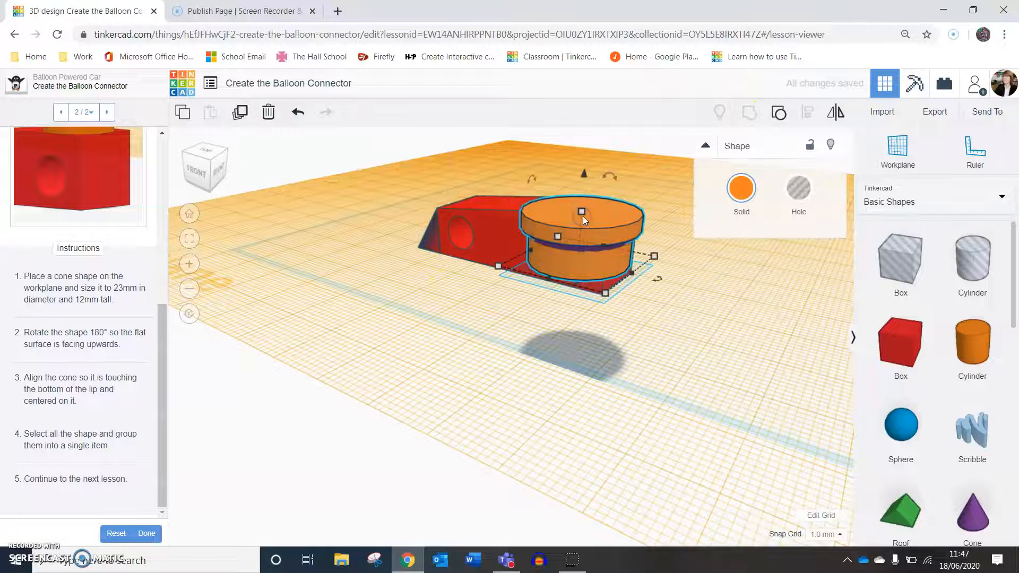
left_click(552, 244, "shift")
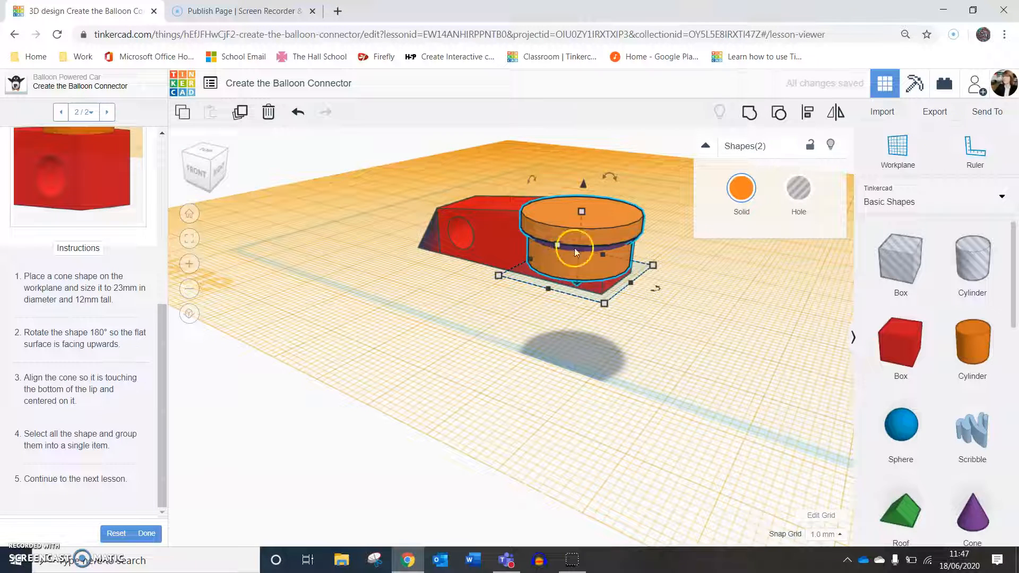
left_click(754, 121)
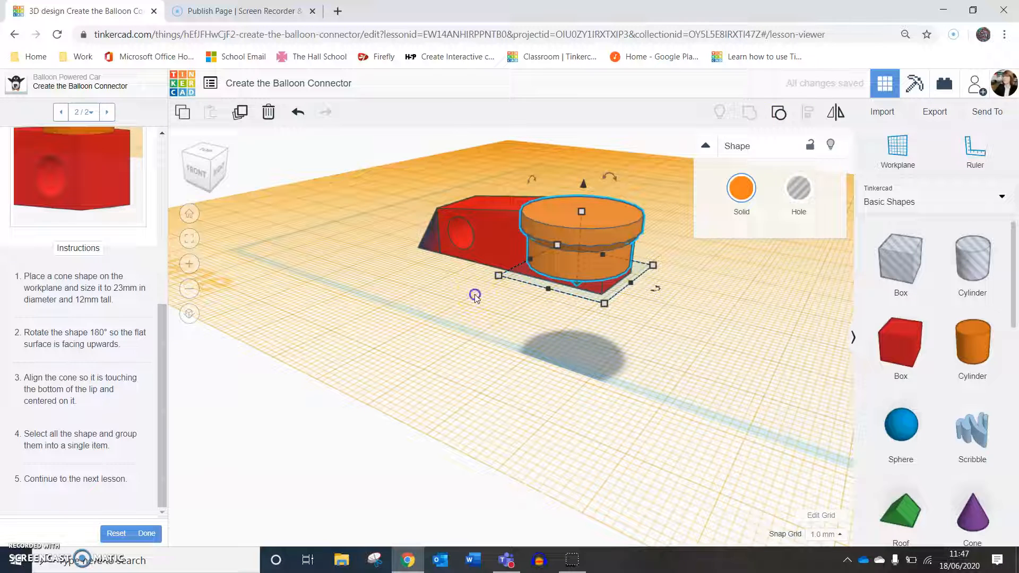
- Group the two car body shapes into a single shape and mark the balloon connector lesson as done
left_click(438, 226)
left_click(437, 227)
left_click(482, 235, "shift")
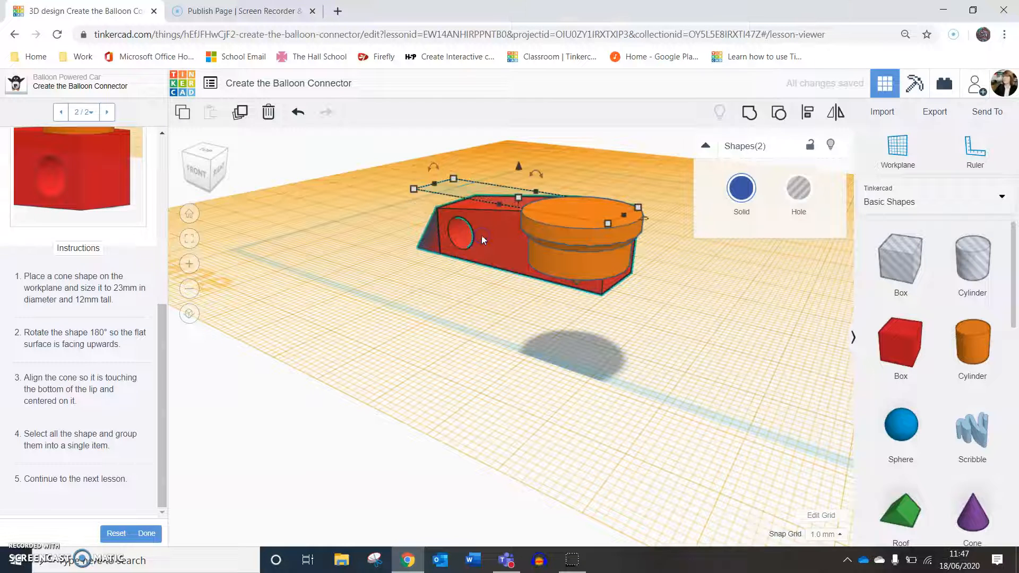
left_click(750, 112)
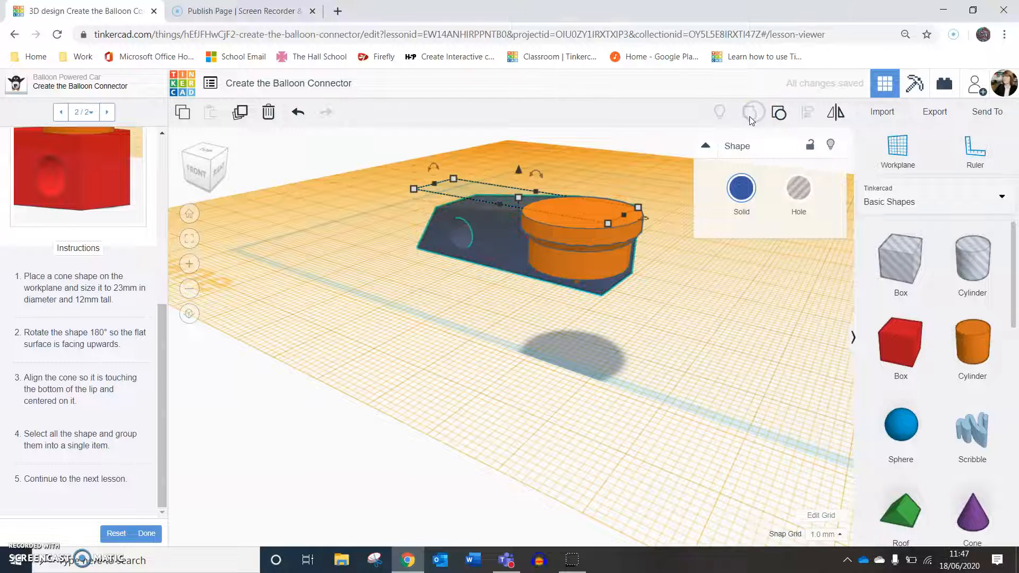
left_click(528, 348)
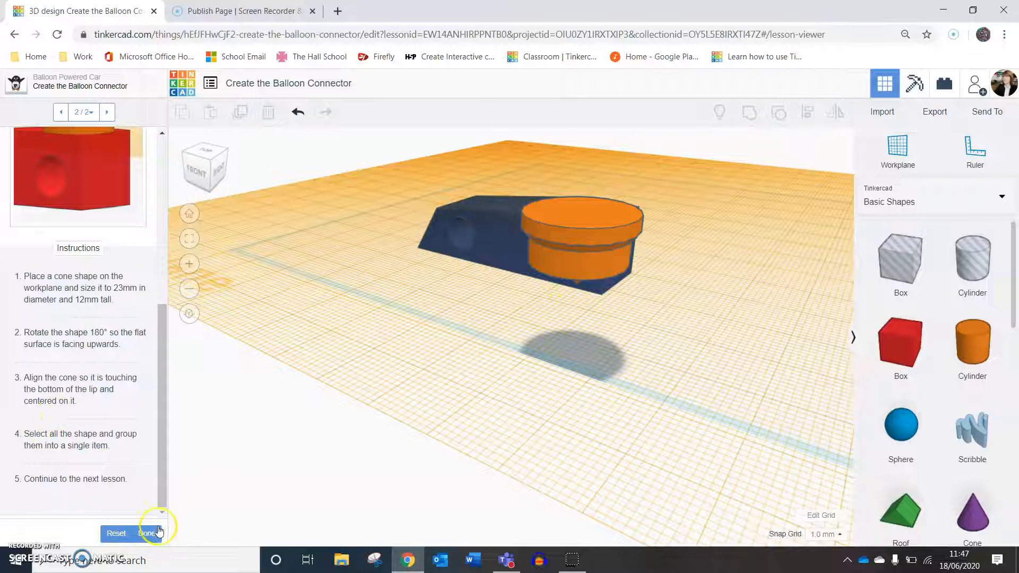
left_click(146, 539)
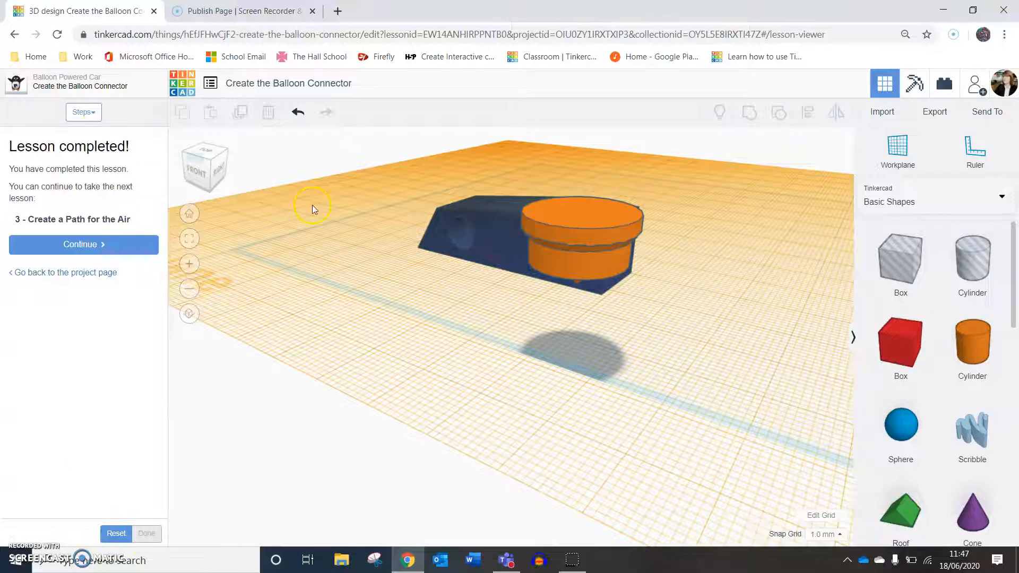
- Align the orange connector with the car body at its rear end, centred across the body's width
right_click_drag(486, 314, 439, 335)
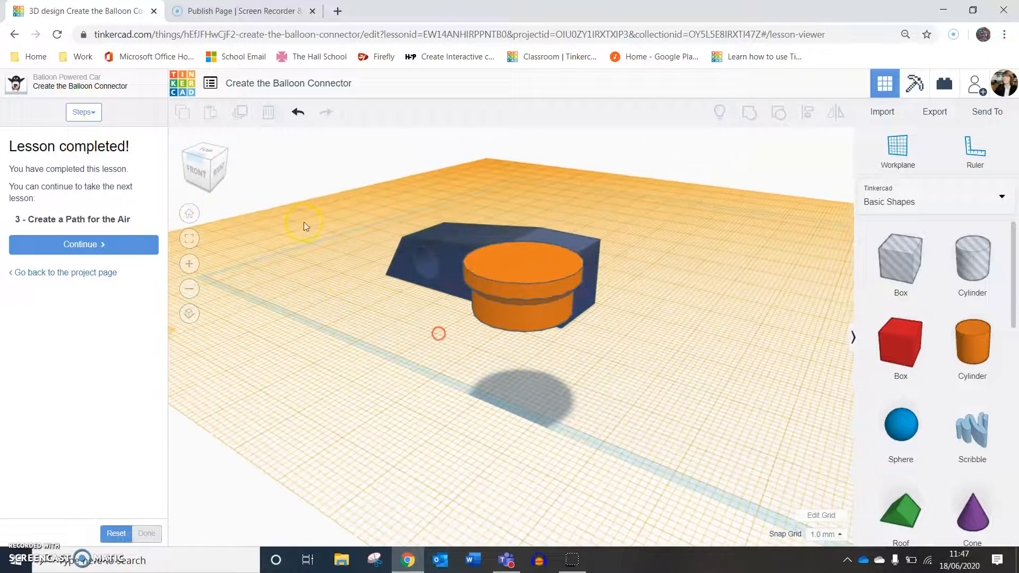
left_click(207, 158)
left_click(395, 396)
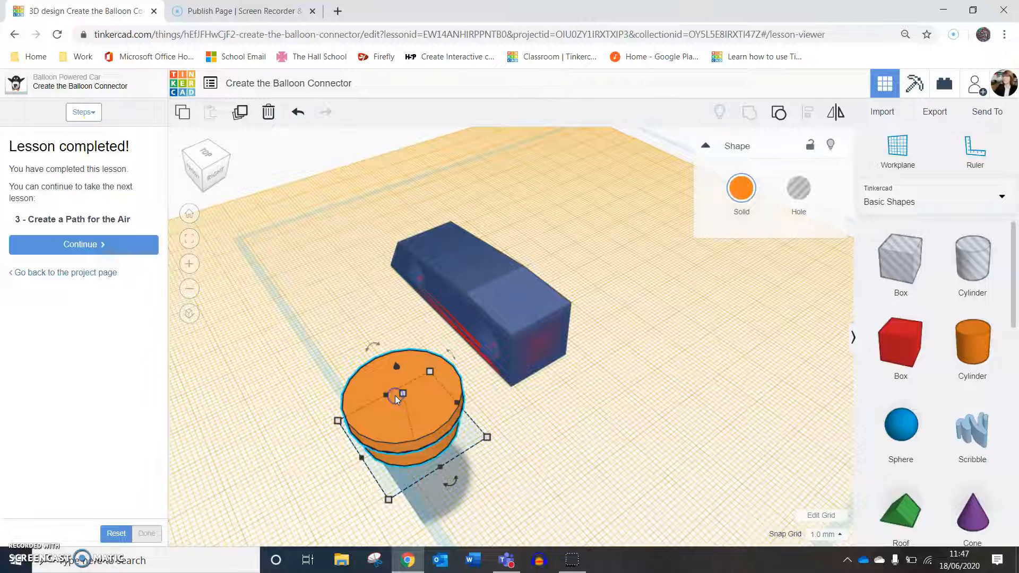
left_click(531, 303, "shift")
left_click(755, 144)
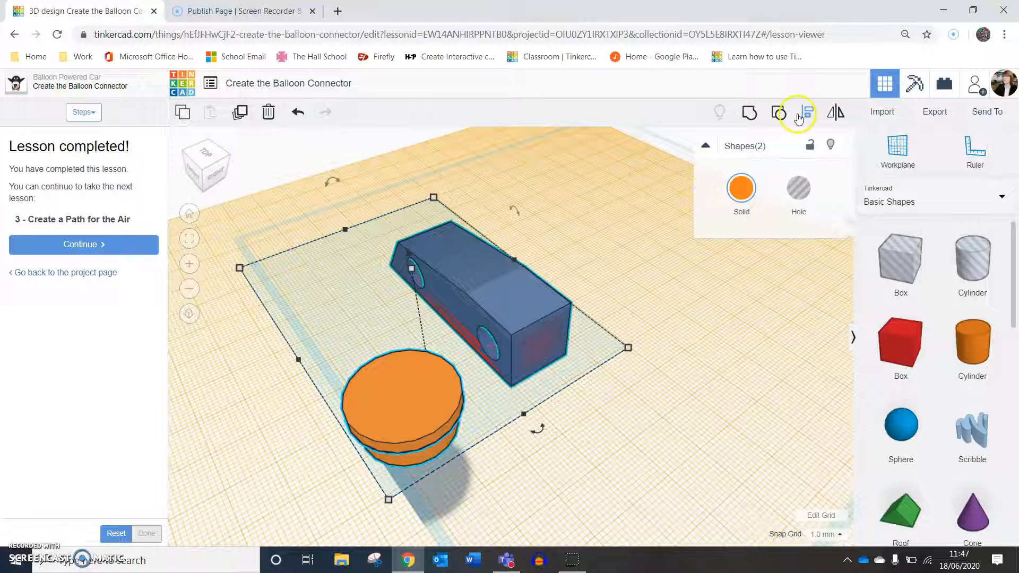
left_click(808, 112)
left_click(635, 359)
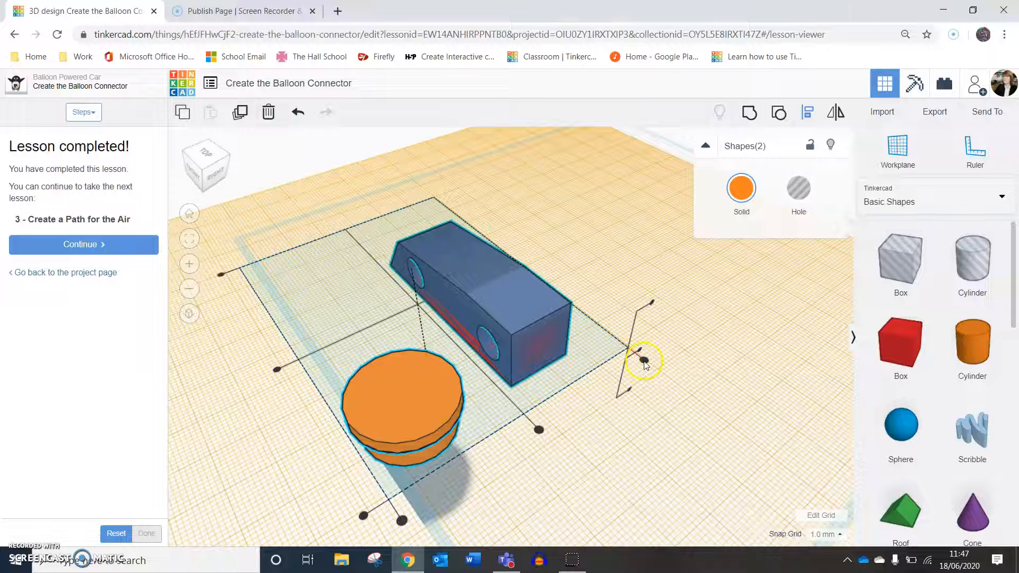
left_click(644, 362)
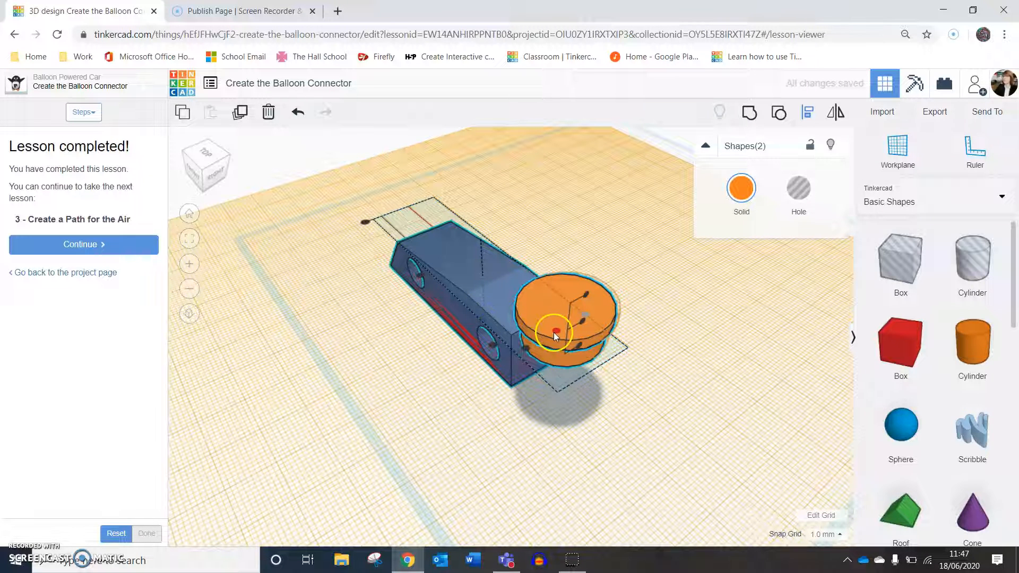
left_click(554, 333)
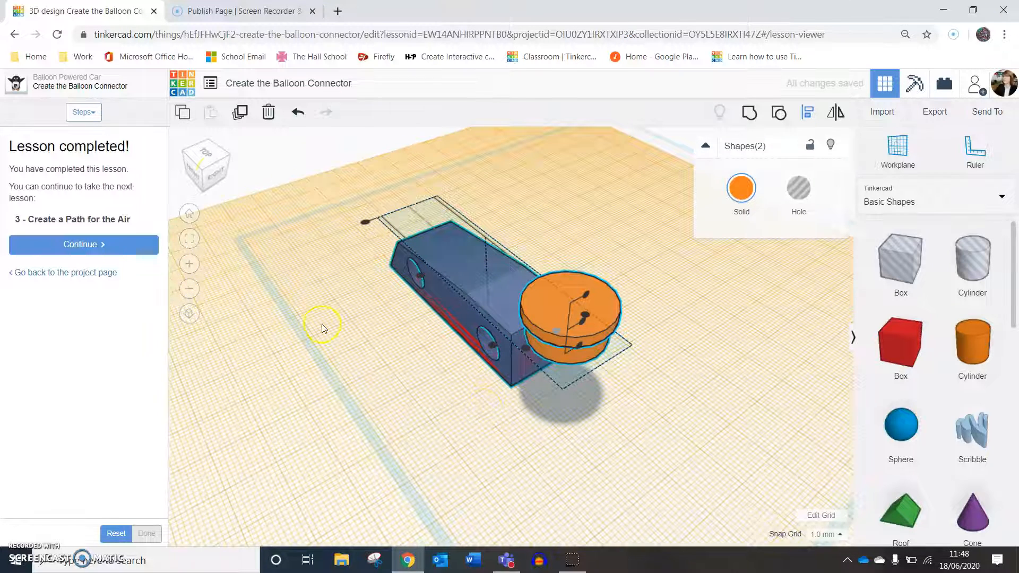
- Check the alignment from the front and back, and centre the connector across the car body's width again
left_click(217, 167)
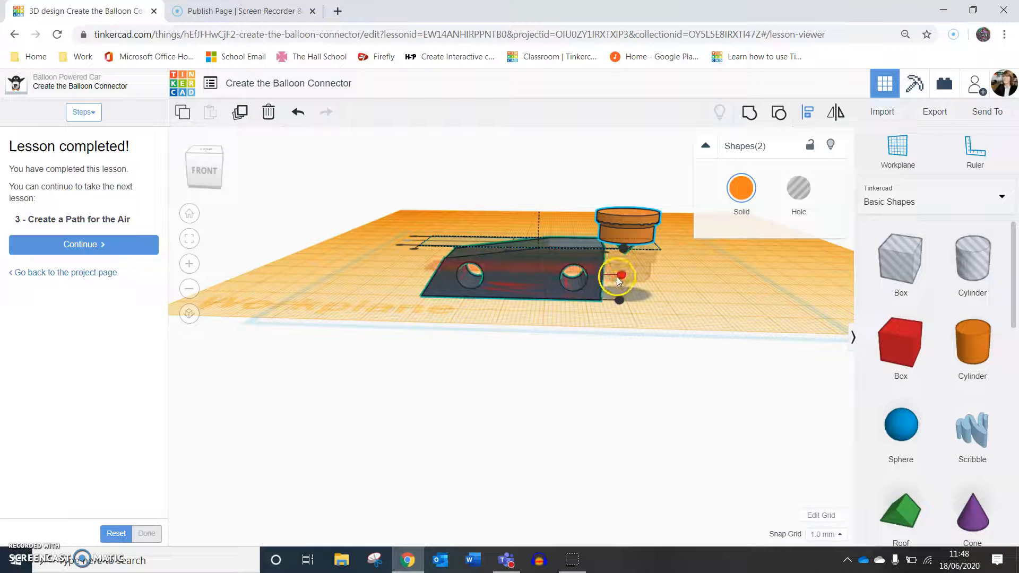
left_click(395, 247)
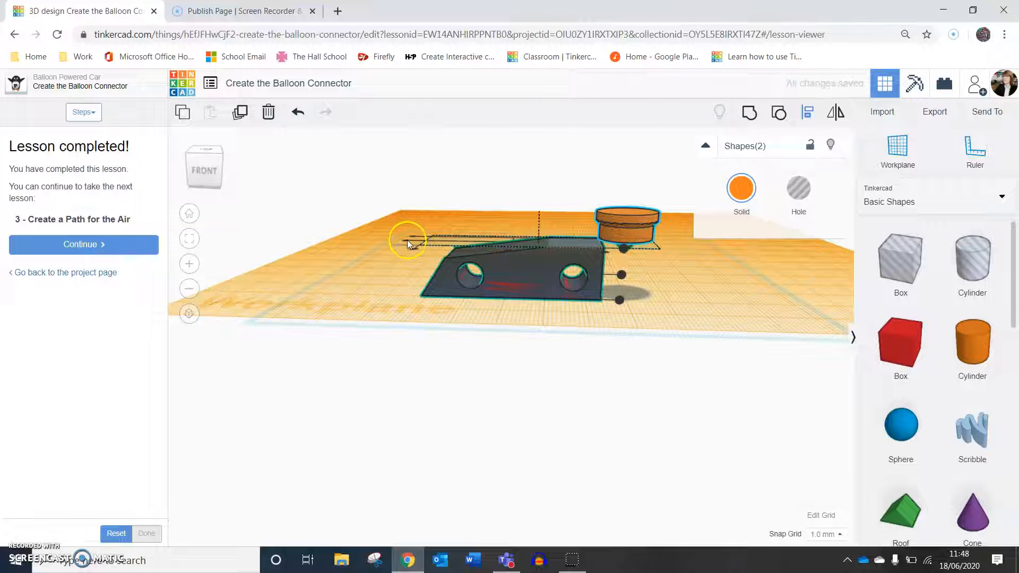
left_click_drag(212, 170, 212, 173)
left_click(406, 308)
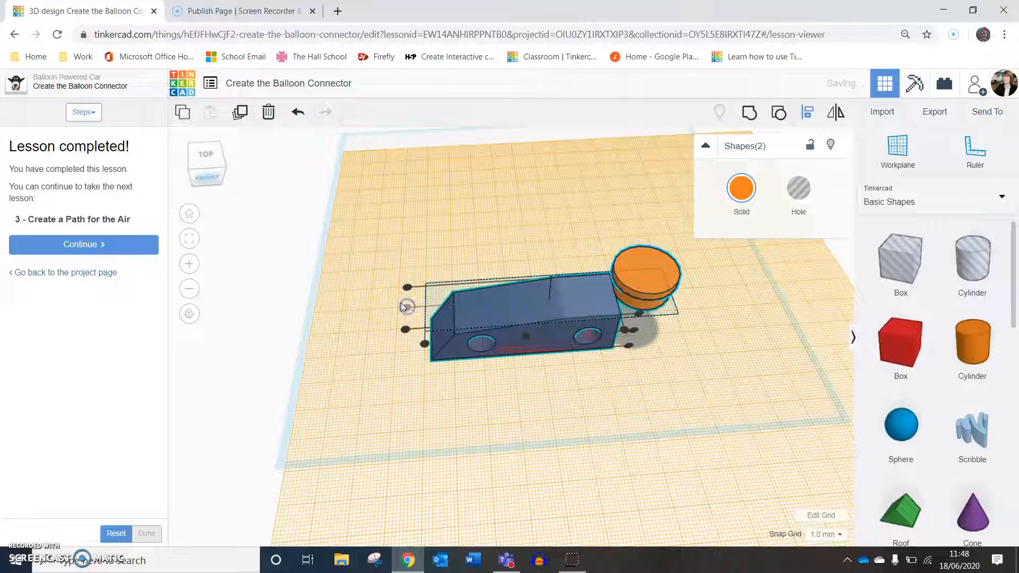
left_click_drag(208, 169, 259, 173)
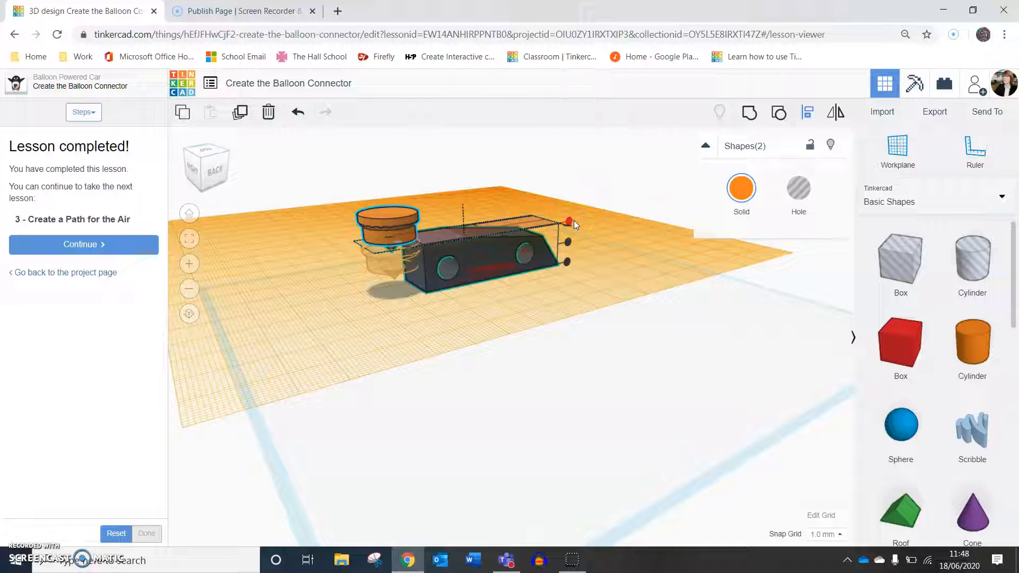
left_click(619, 234)
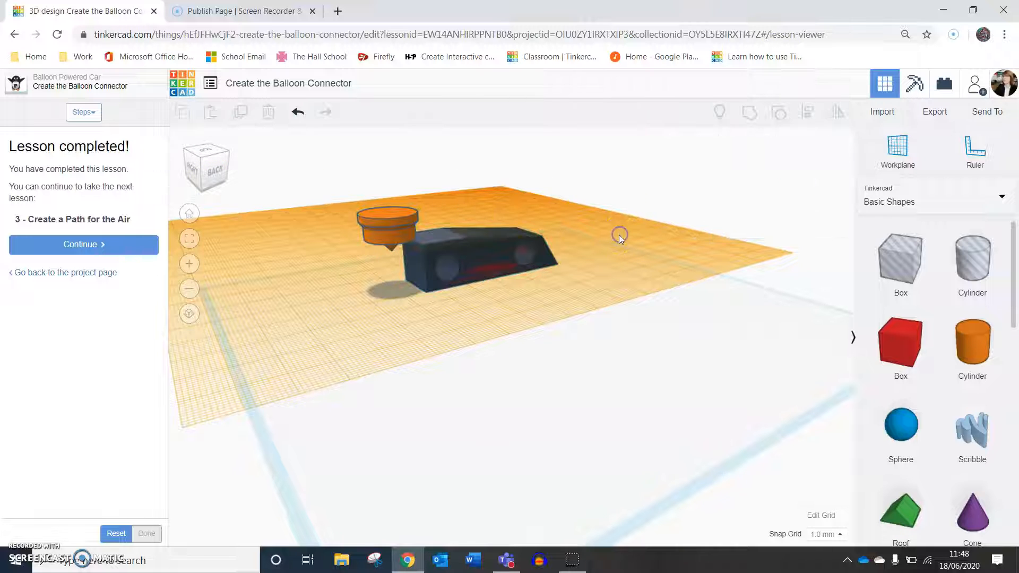
- Nudge the connector forward along the car body until it sits above the rear section of the roof
left_click(399, 249)
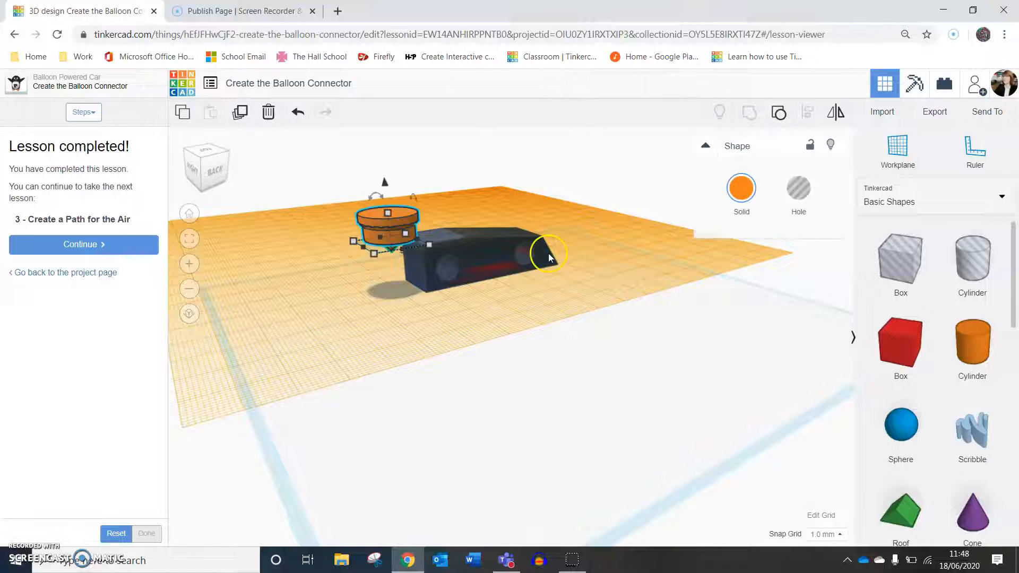
left_click_drag(226, 180, 253, 175)
key("Left")
key("Left")
key("Left")
key("Left")
key("Left")
key("Left")
key("Left")
key("Left")
key("Left")
key("Left")
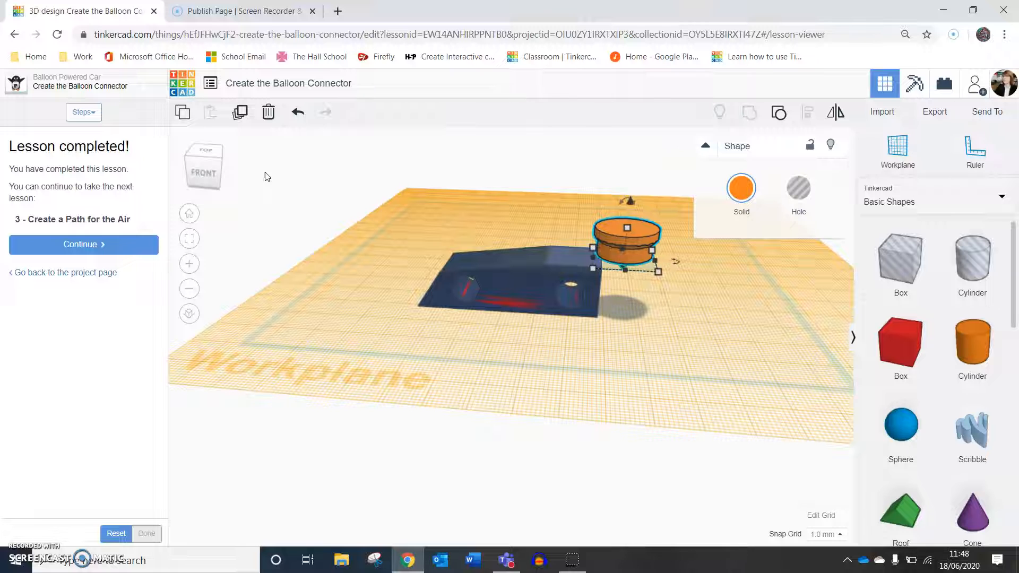
key("Left")
key("Left")
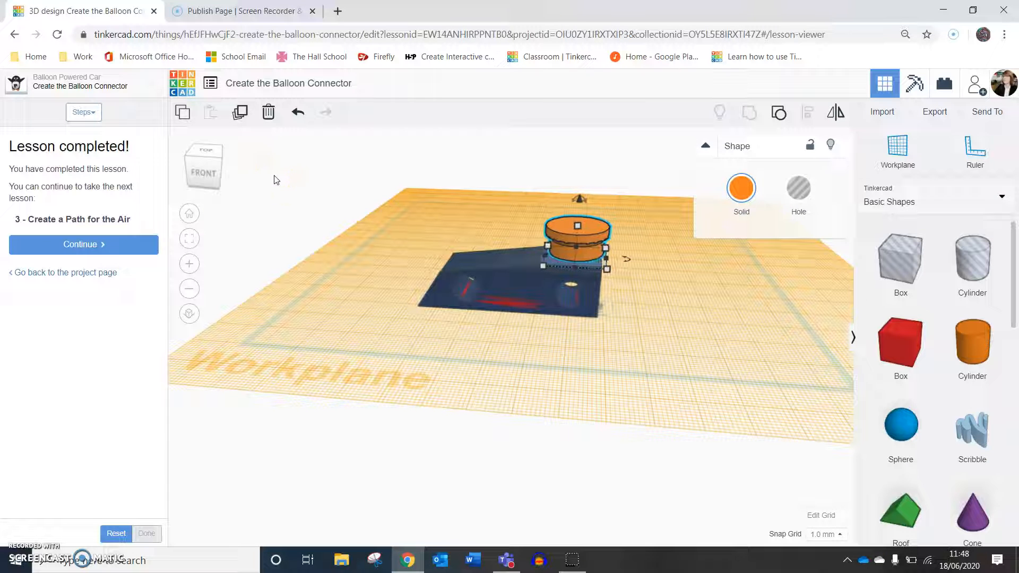
- Check the gap between the connector and the car roof from the side, and lower the connector by 1 mm
left_click(207, 149)
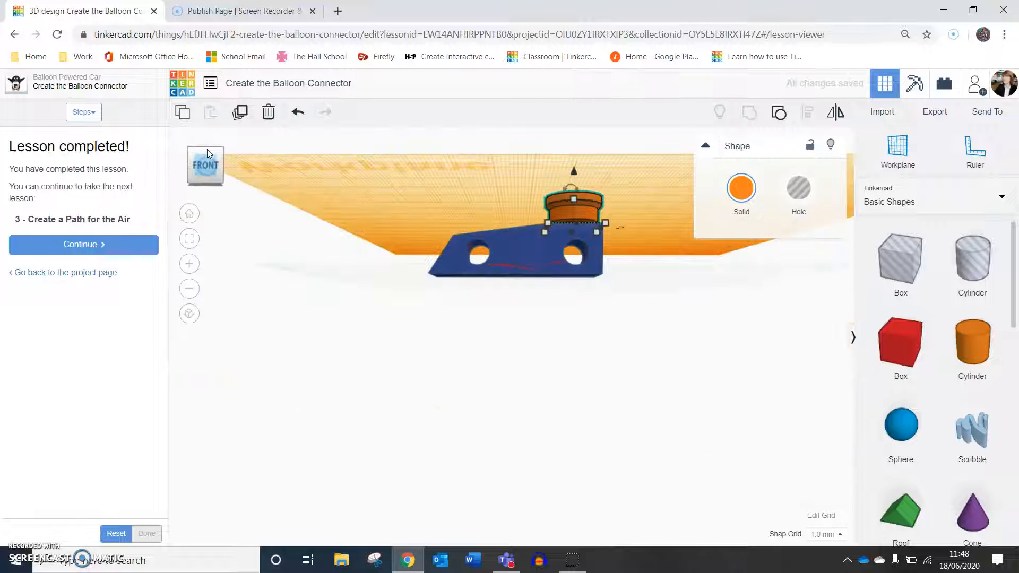
scroll(592, 224, "up", 3)
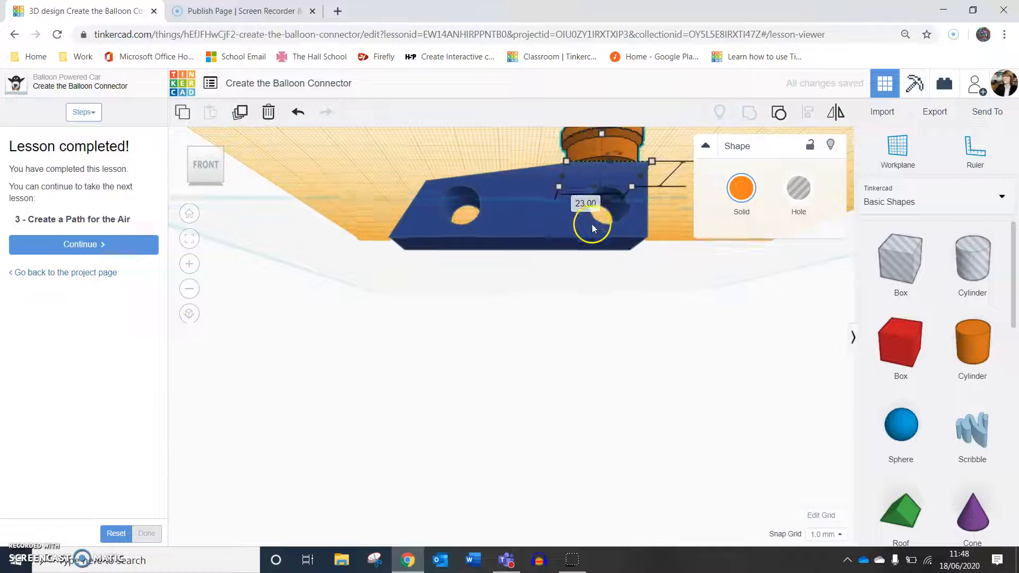
scroll(649, 159, "down", 3)
scroll(650, 159, "up", 3)
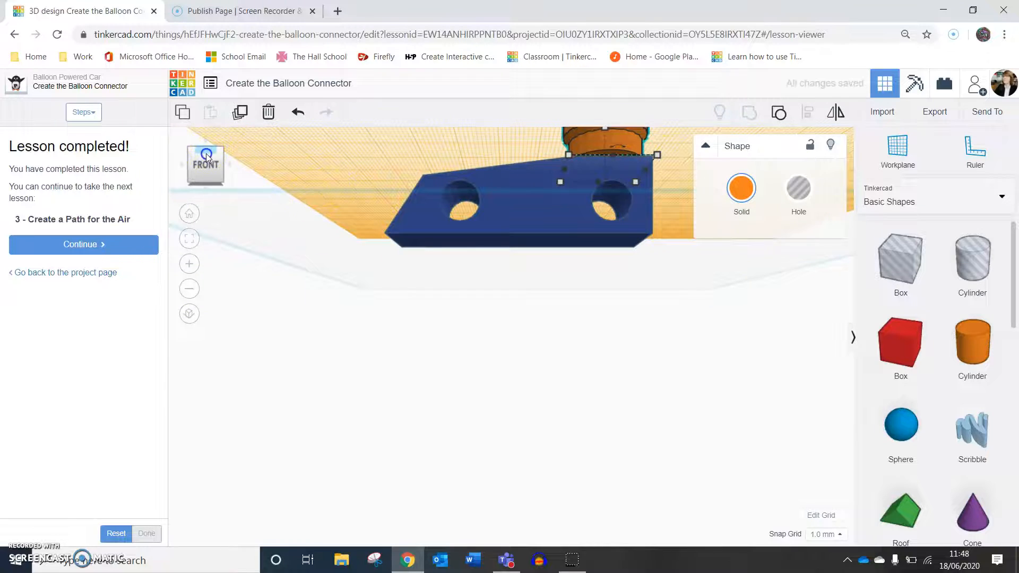
left_click(194, 167)
left_click_drag(194, 167, 160, 158)
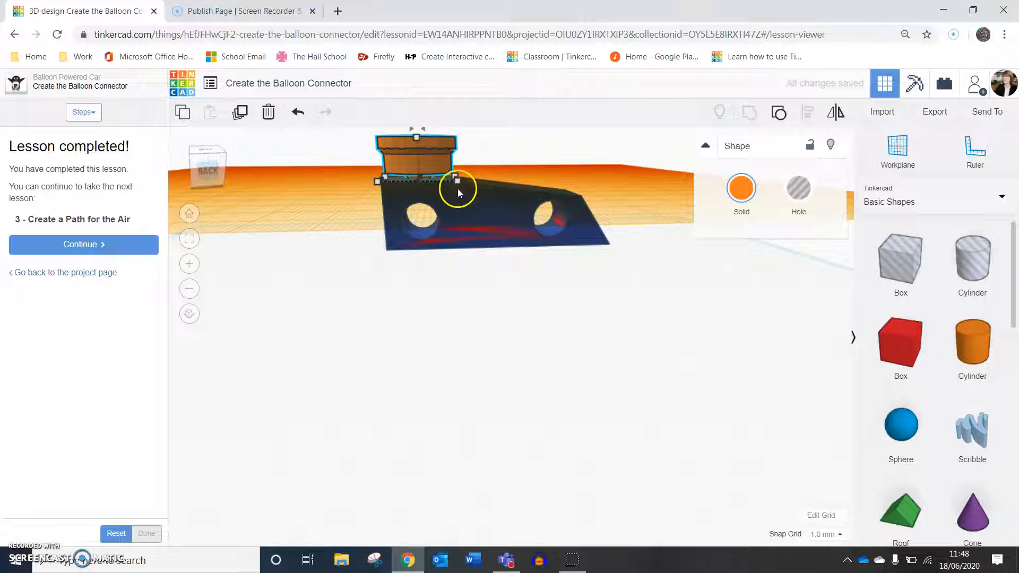
right_click_drag(419, 171, 436, 152)
left_click_drag(434, 145, 435, 148)
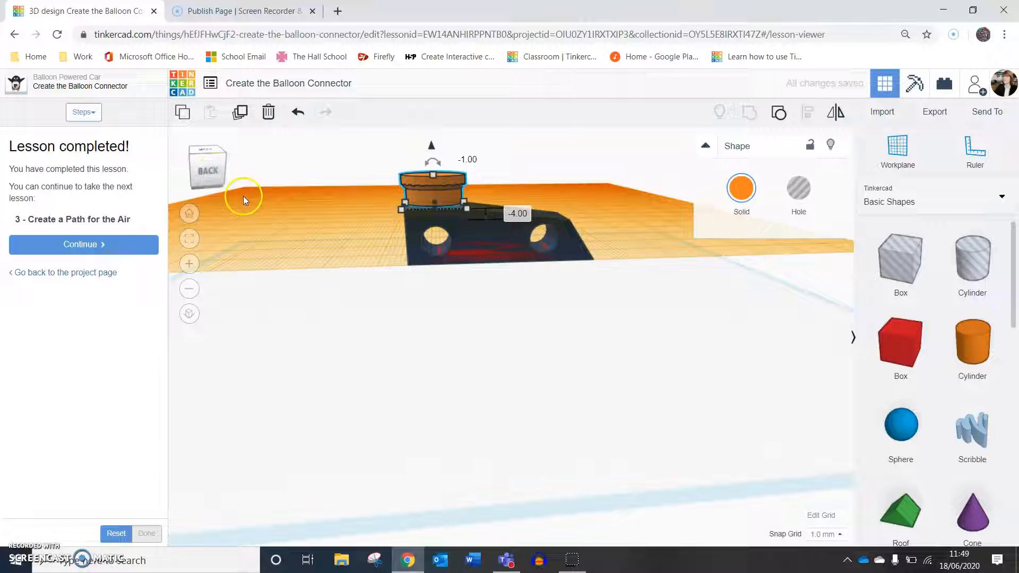
left_click(216, 170)
left_click(353, 345)
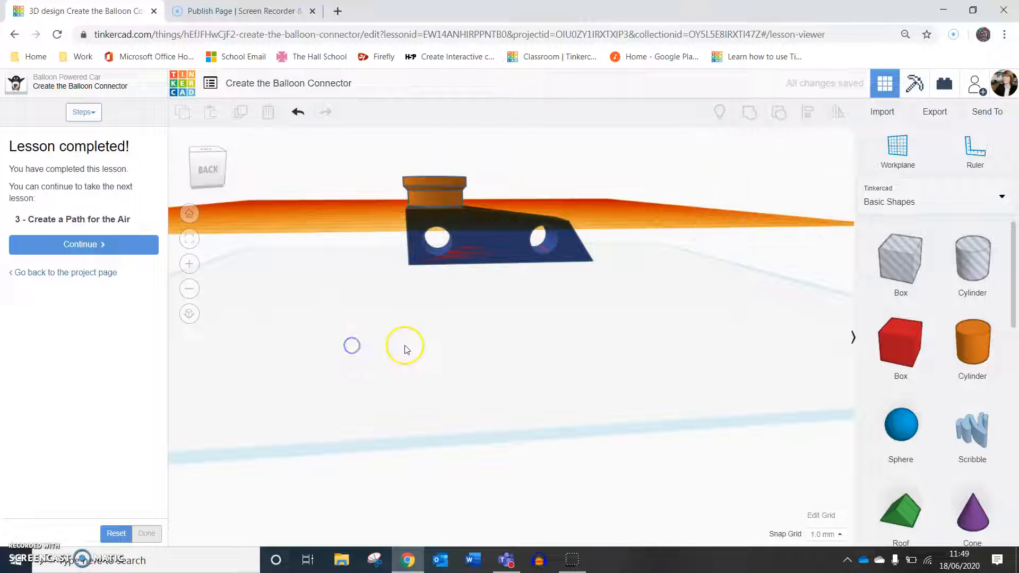
- Lower the connector by another 1 mm so its base sinks into the car roof
scroll(460, 174, "up", 3)
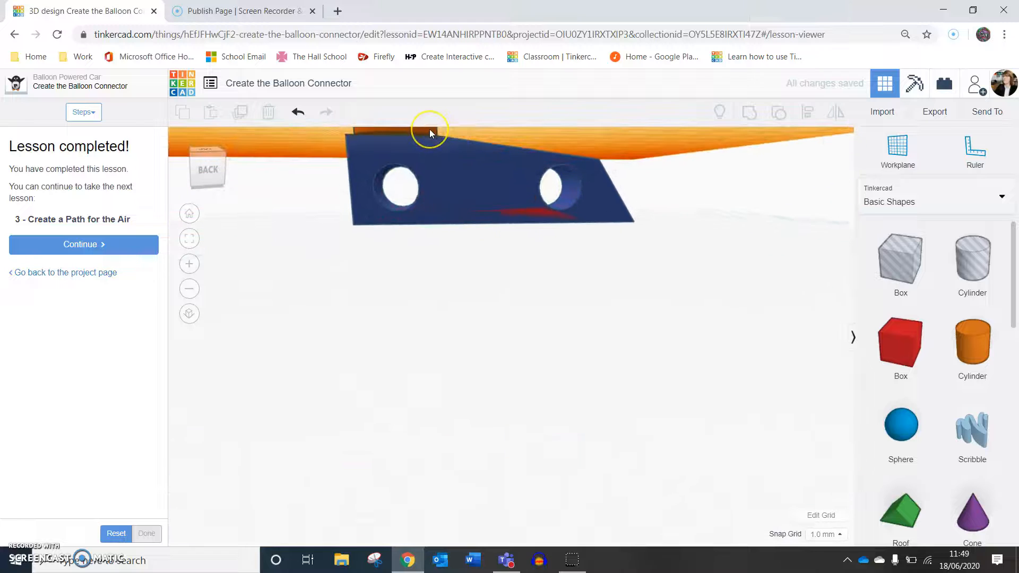
scroll(430, 133, "down", 3)
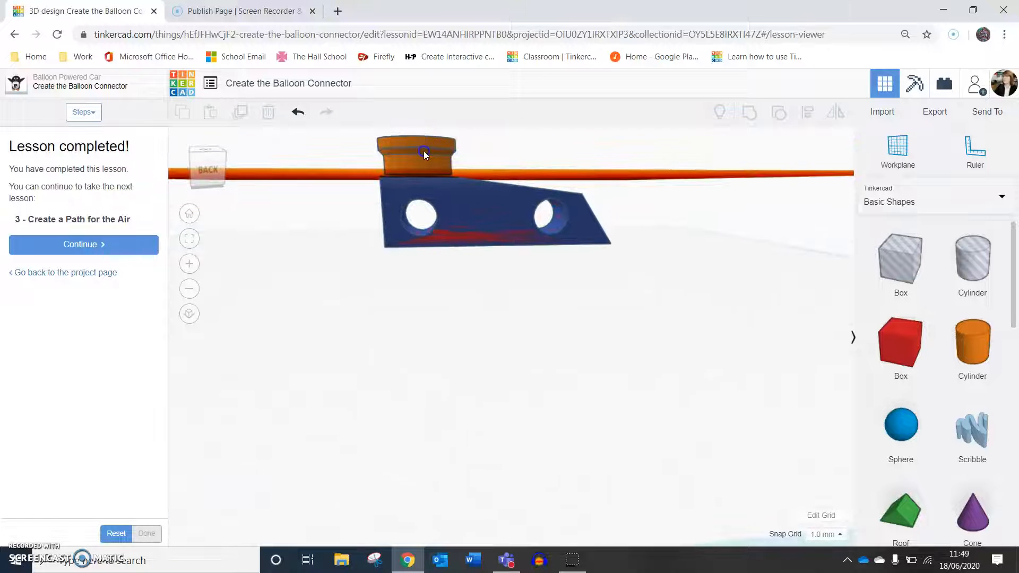
left_click(425, 154)
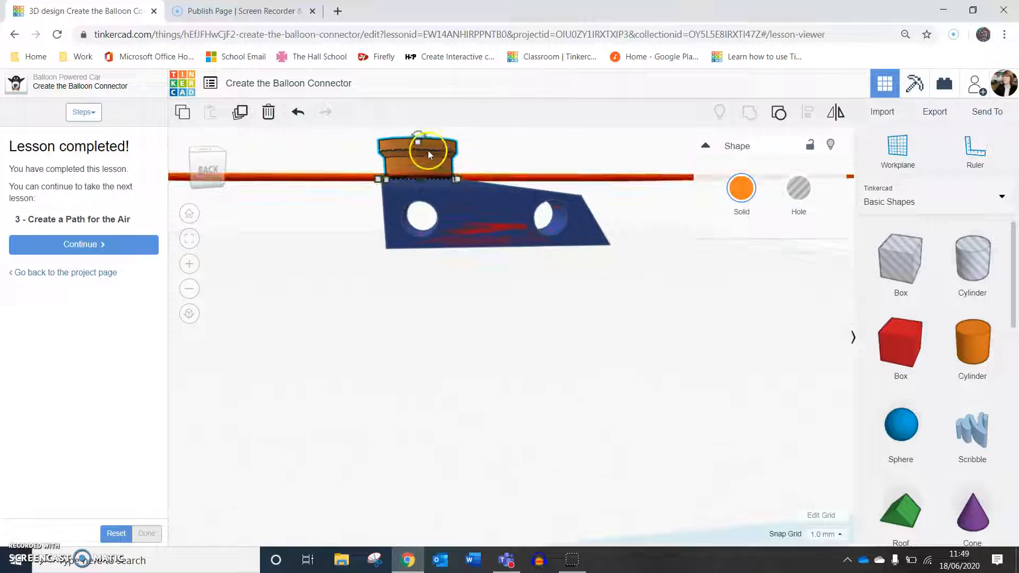
scroll(428, 151, "down", 3)
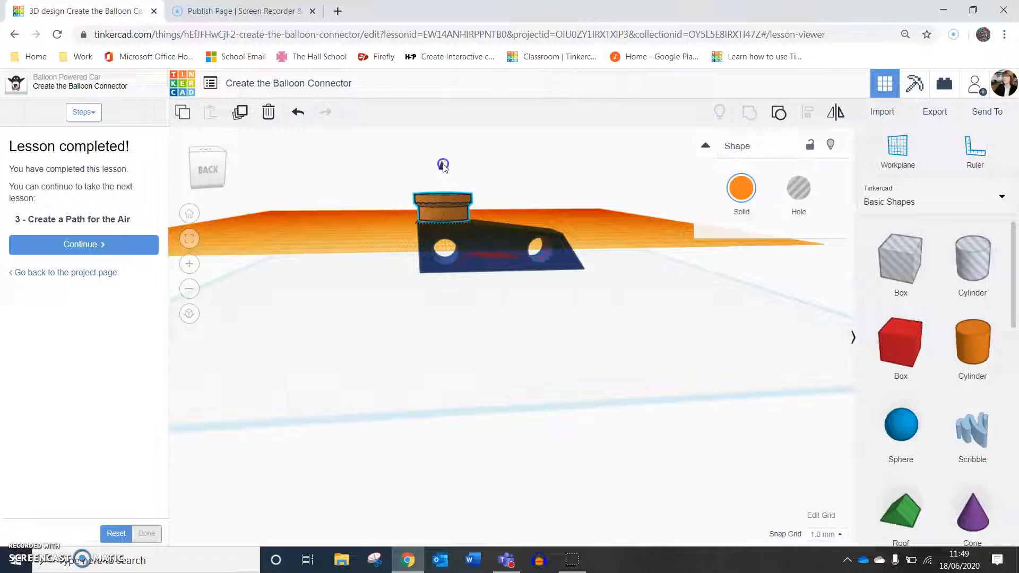
left_click_drag(443, 166, 443, 168)
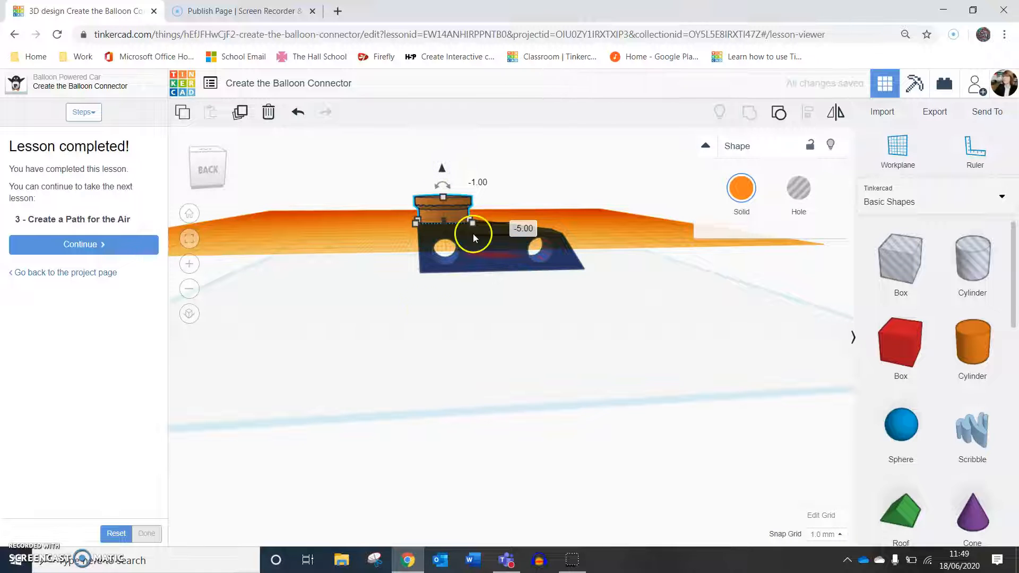
left_click(363, 424)
- Group the car body and the connector into one shape
left_click(226, 173)
left_click_drag(228, 173, 250, 174)
left_click_drag(387, 189, 648, 367)
left_click(751, 112)
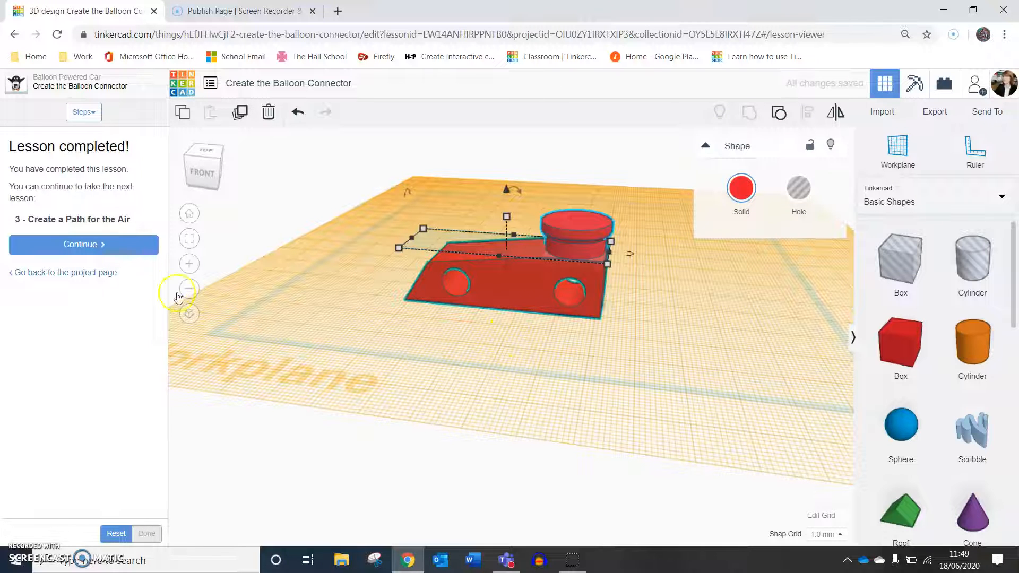